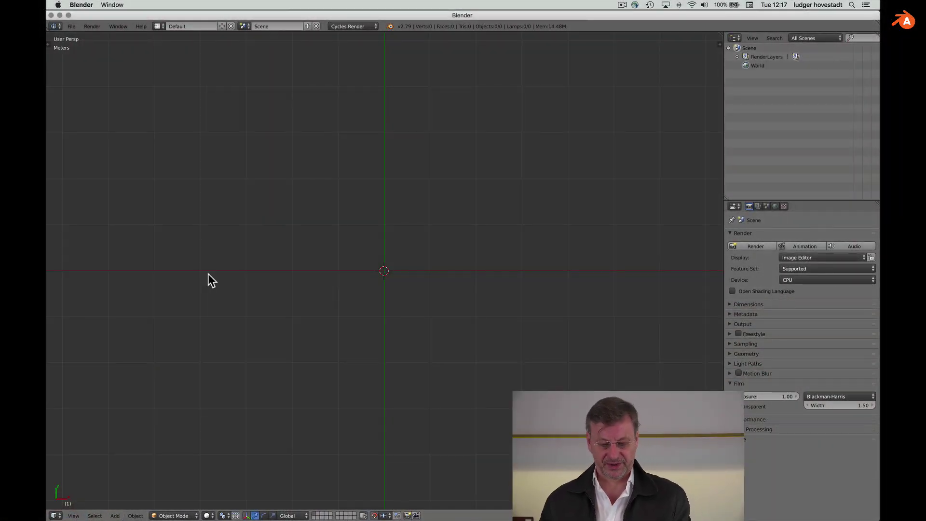
- Link the object prototype one from the A32.blend library into the empty scene
left_click(72, 26)
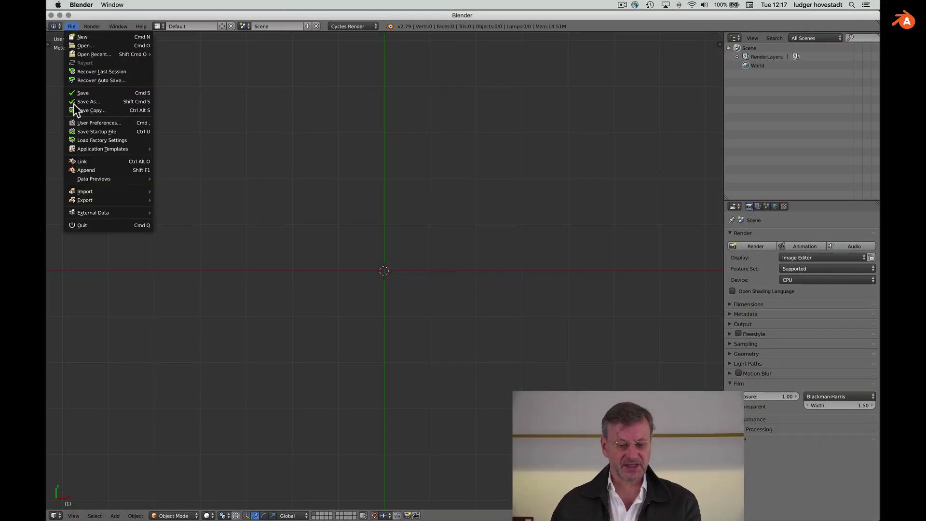
left_click(82, 163)
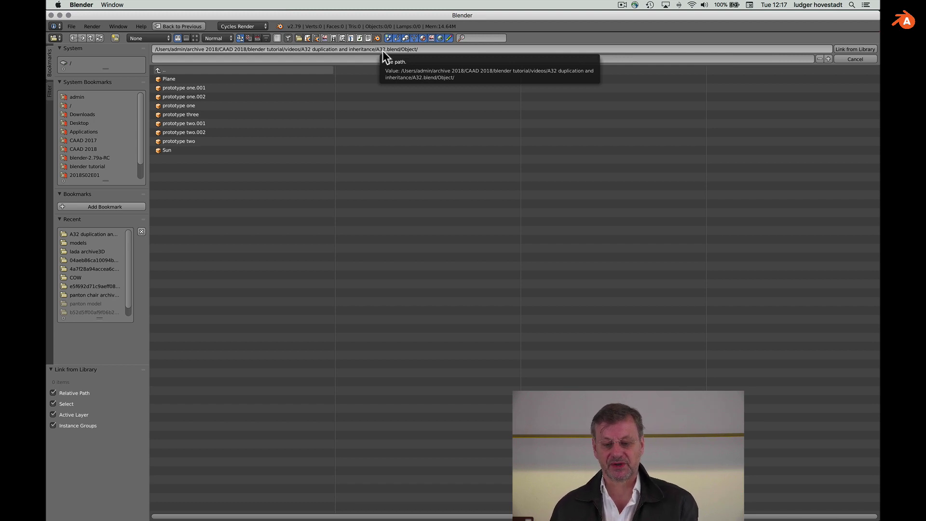
double_click(202, 106)
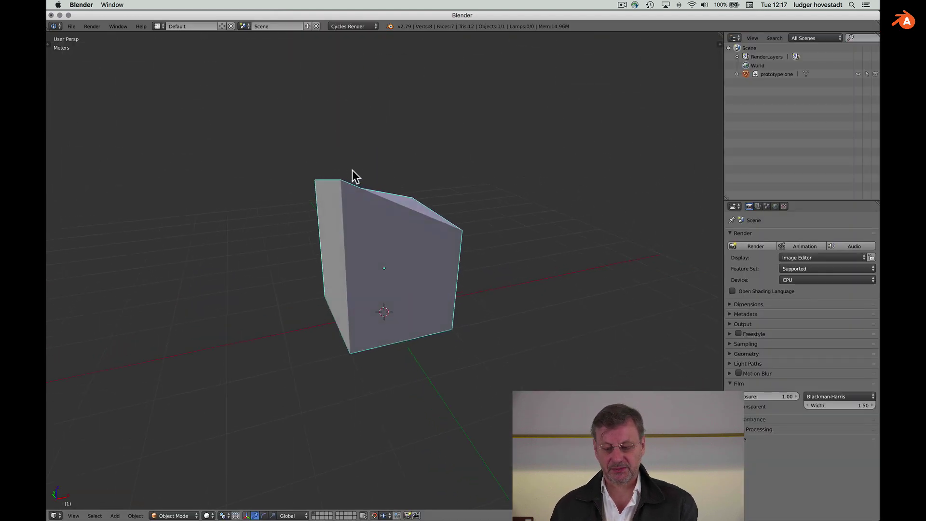
- Examine the linked prototype one from several sides and expand its hierarchy down to the mesh and material
scroll(352, 169, "left", 10)
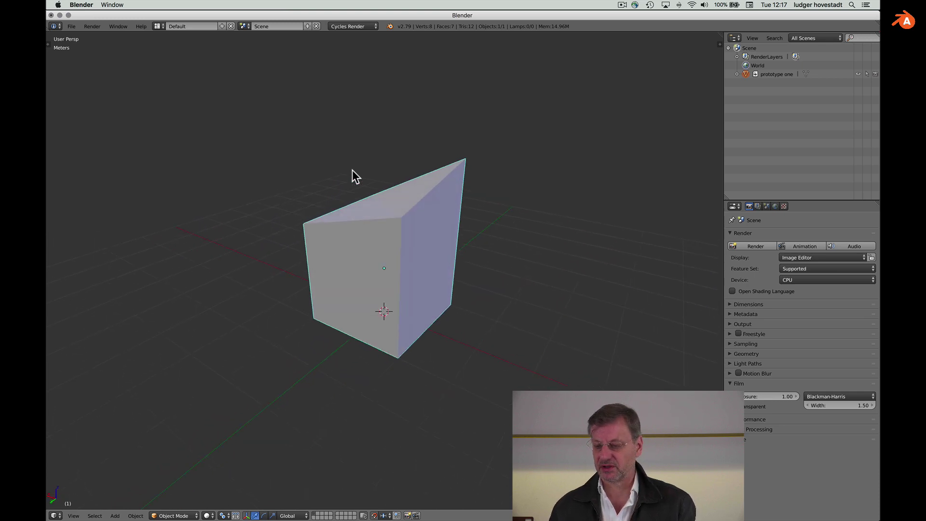
scroll(352, 169, "up", 4)
scroll(352, 170, "down", 3)
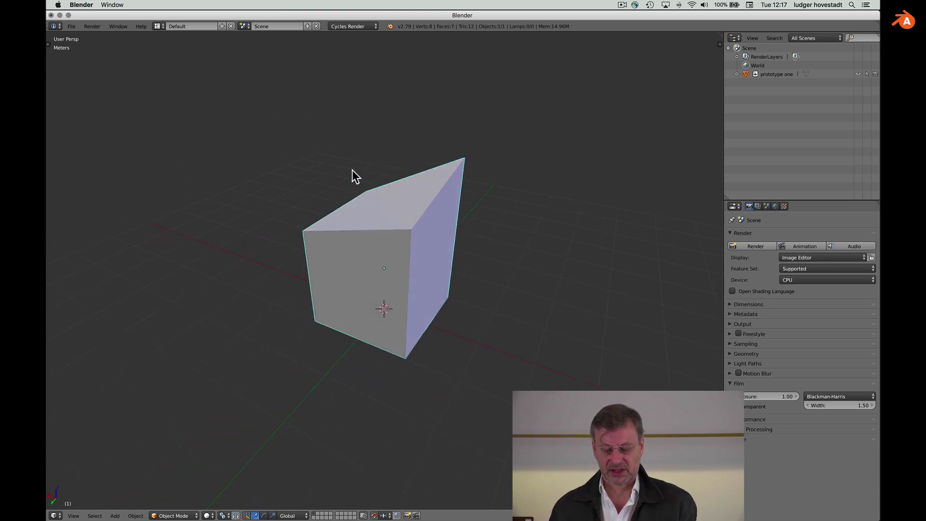
scroll(352, 169, "left", 6)
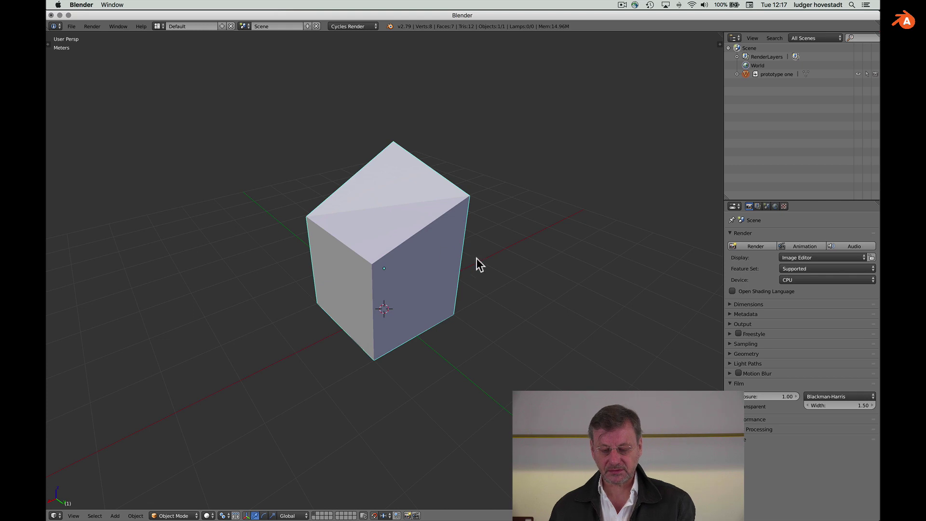
left_click(736, 74)
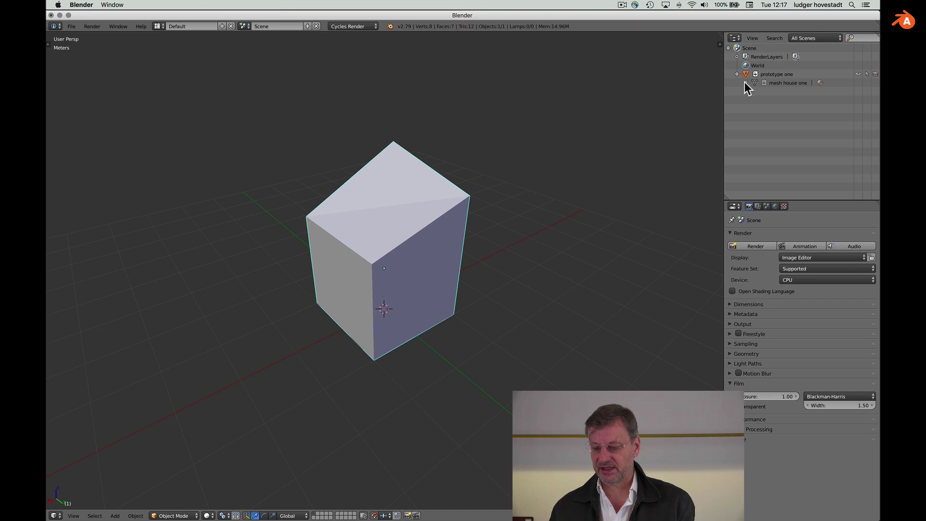
left_click(745, 82)
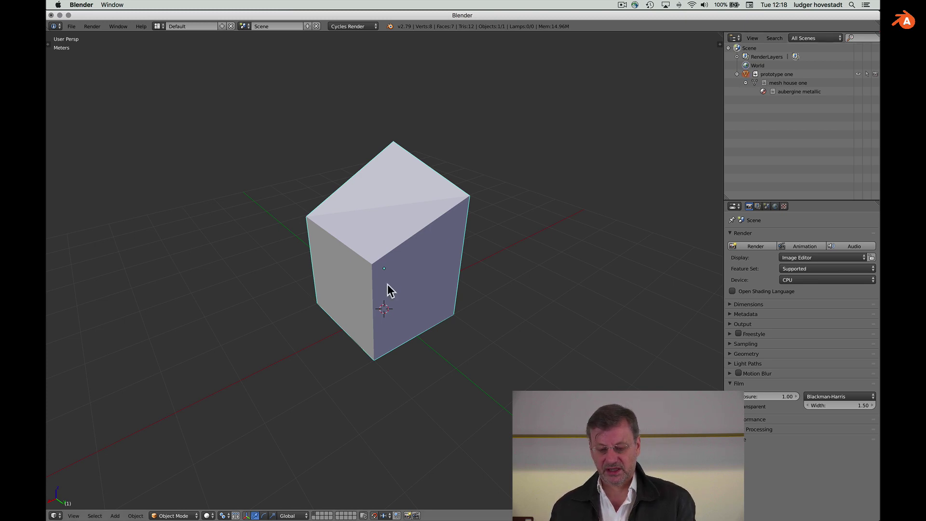
- Make a proxy of the linked prototype one object
right_click(407, 266)
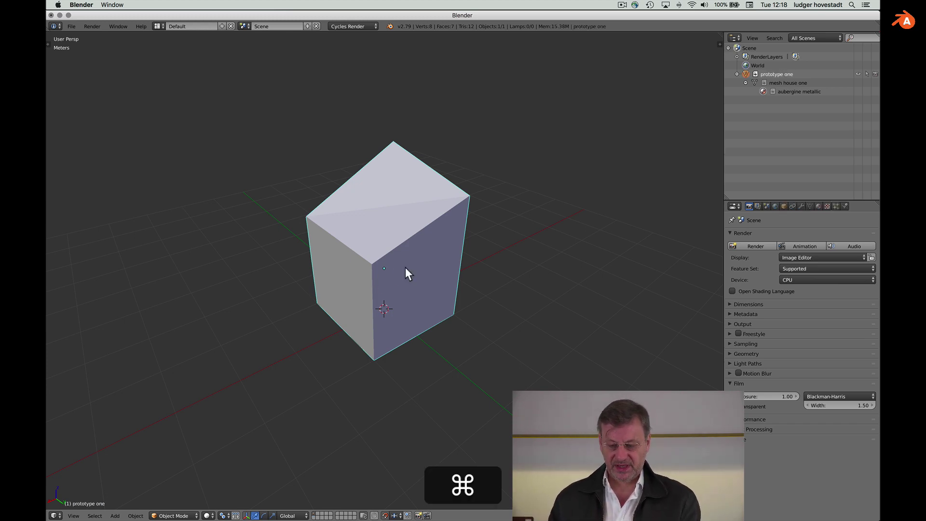
key("ctrl+alt+p")
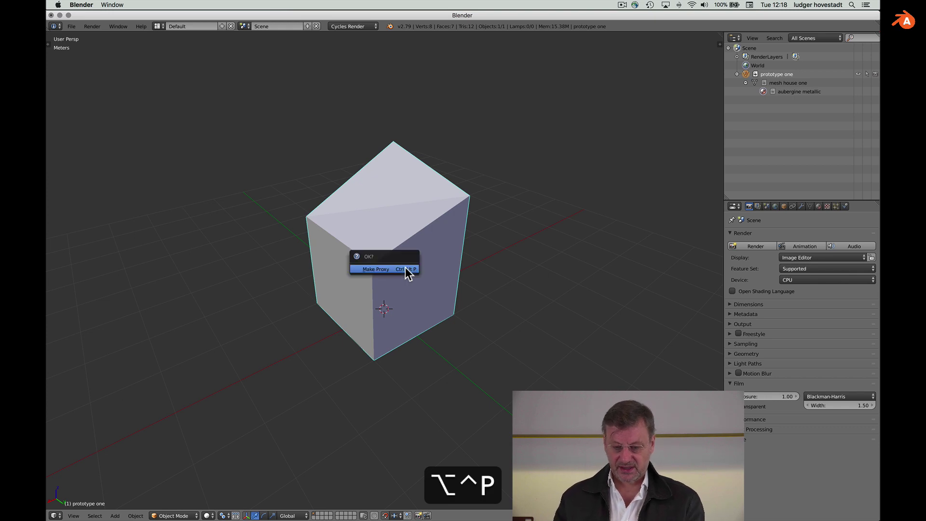
left_click(405, 268)
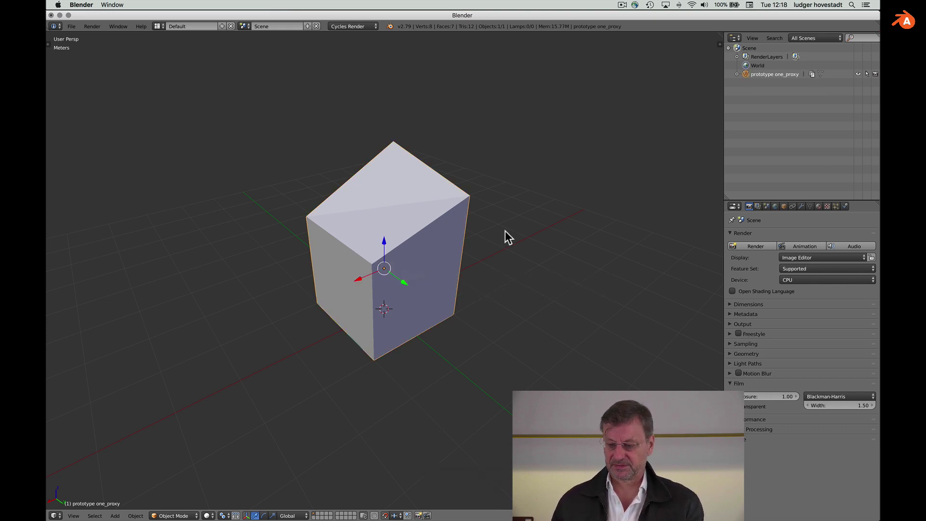
- Inspect the proxy's object, mesh data and material properties to see which settings are editable
left_click(783, 206)
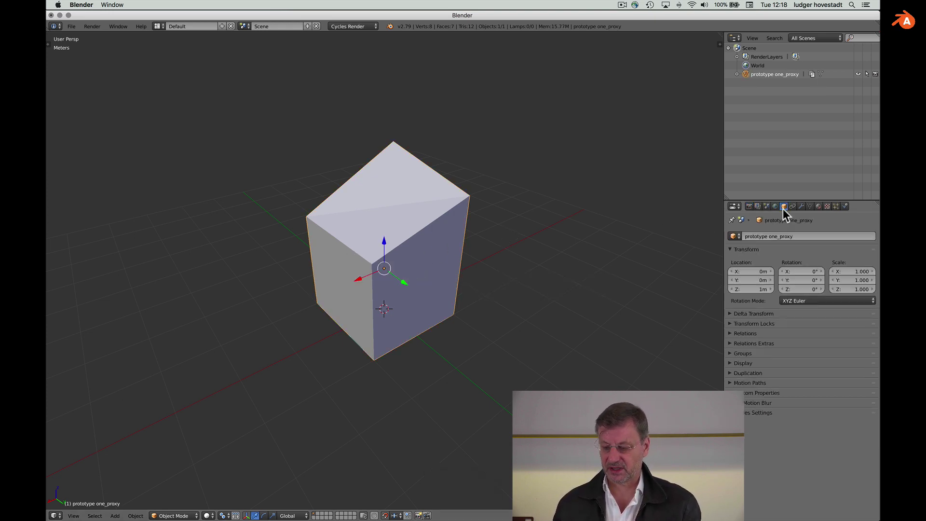
left_click(810, 207)
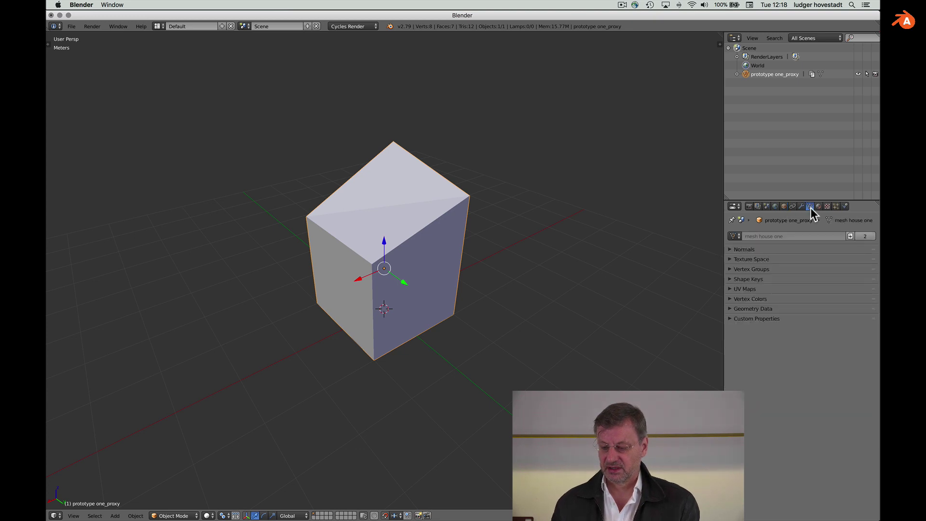
left_click(818, 206)
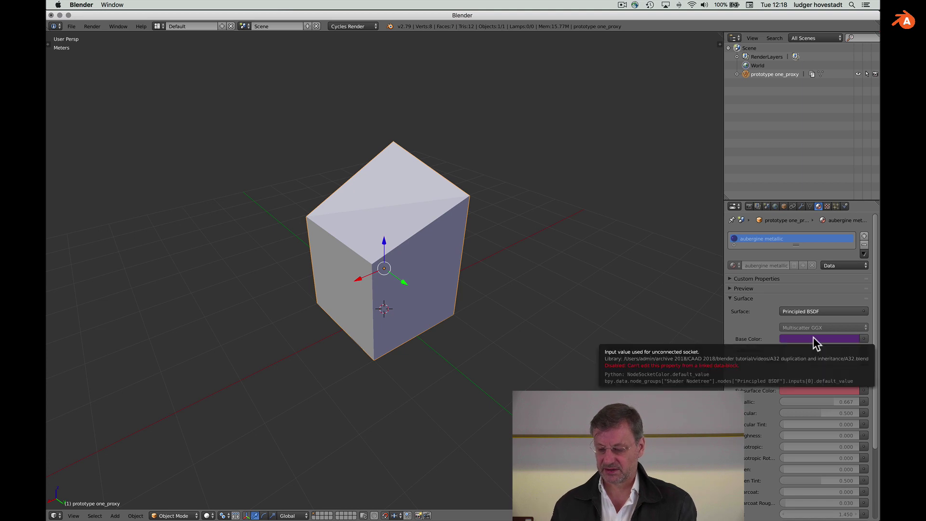
left_click(810, 206)
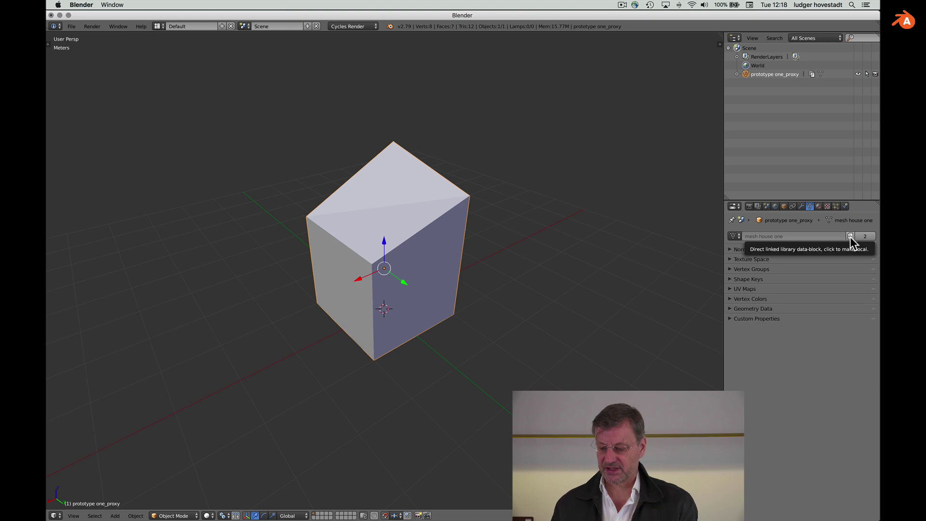
- Add a Plain Axes empty at the 3D cursor
scroll(548, 273, "left", 3)
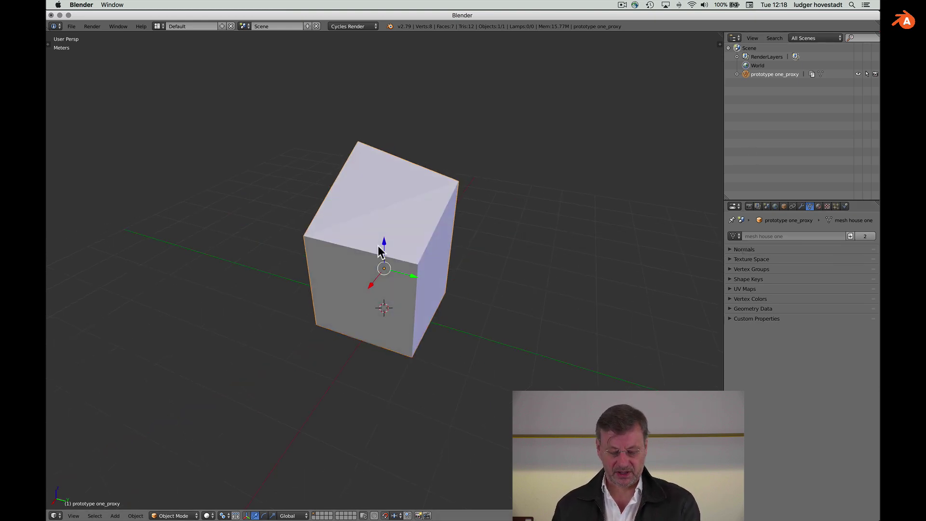
key("shift")
key("shift+a")
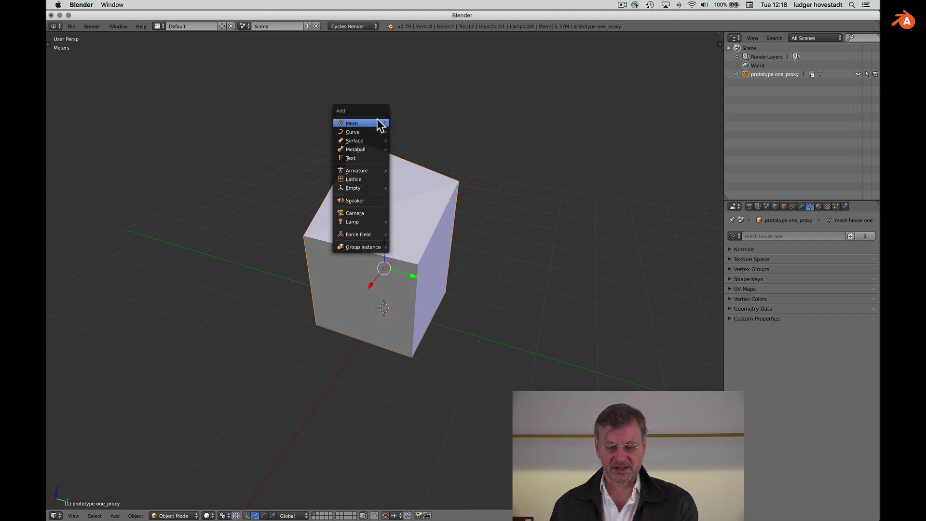
mouse_move(377, 122)
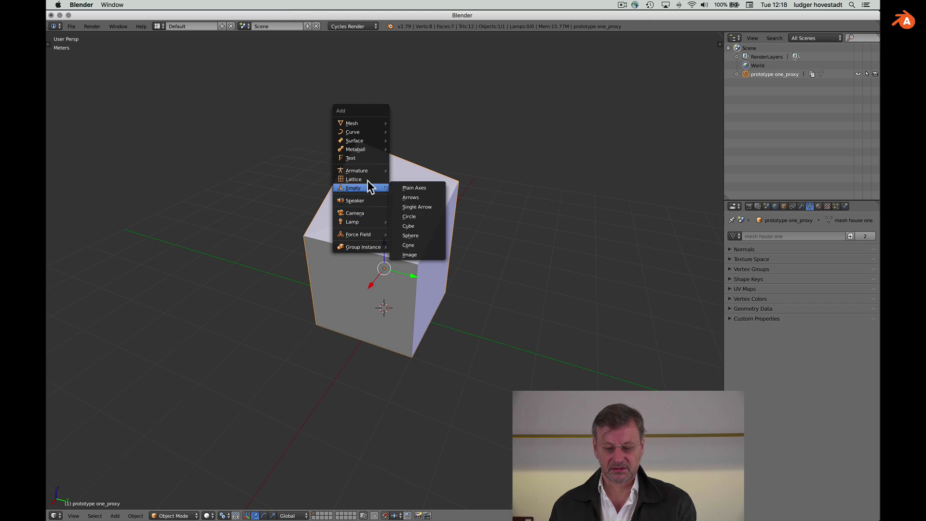
mouse_move(368, 189)
left_click(400, 187)
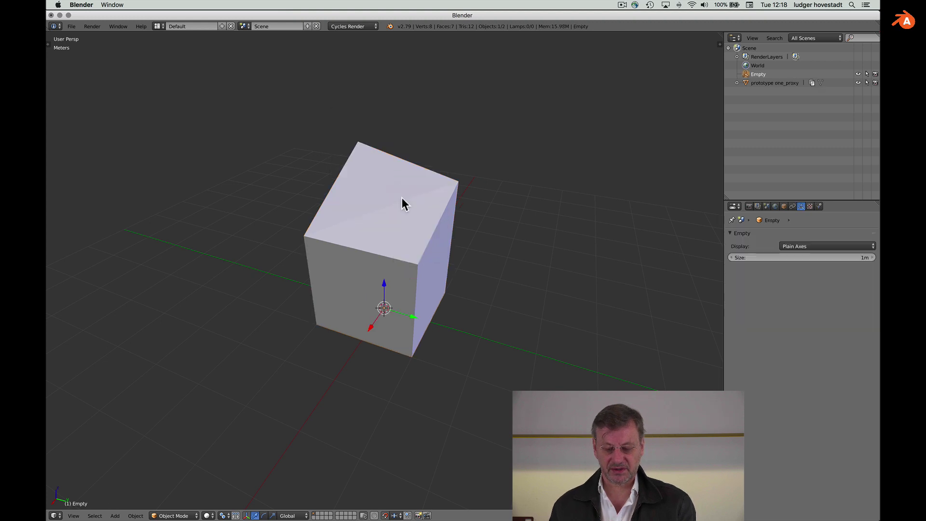
- Rename the empty to "set one" and make it the parent of the prototype one proxy
double_click(754, 74)
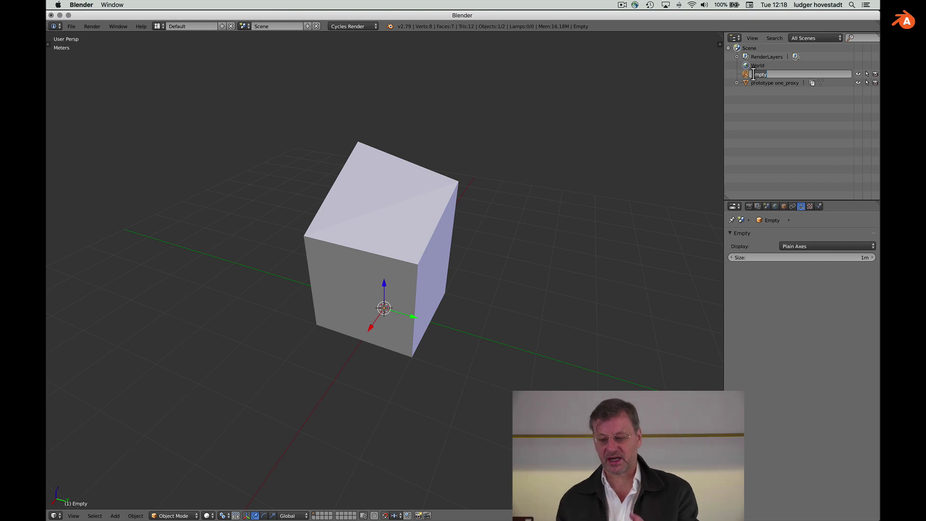
type("set one")
key("Return")
mouse_move(746, 73)
left_mouse_down()
mouse_move(747, 94)
mouse_move(746, 82)
left_mouse_up()
middle_click_drag(455, 234, 414, 264)
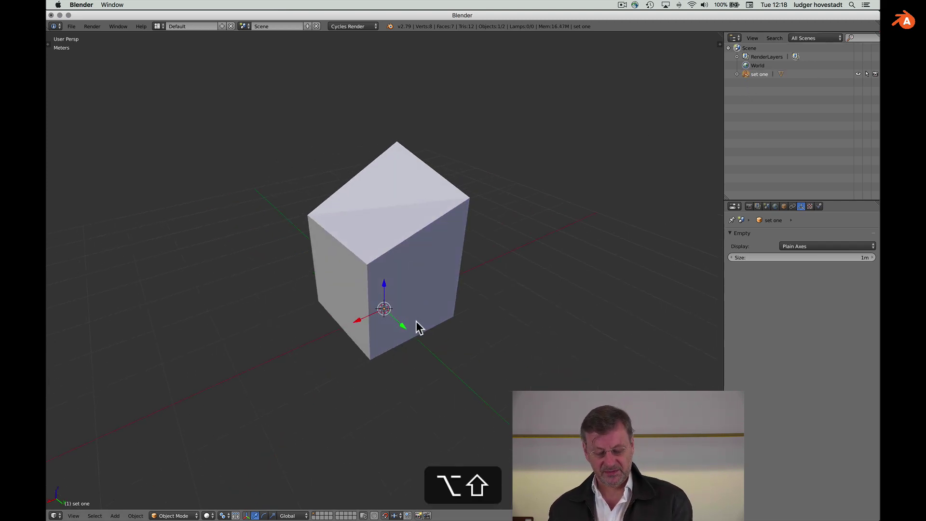
key("alt+shift+d")
left_click(485, 363)
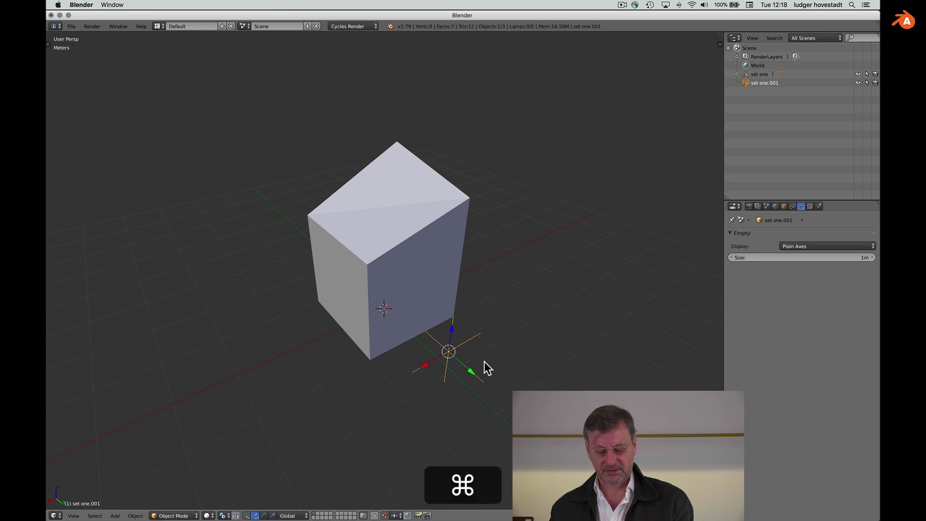
key("super+z")
- Create a linked duplicate of the proxy house along the Y axis and repeat the duplication for a third house
right_click(423, 241)
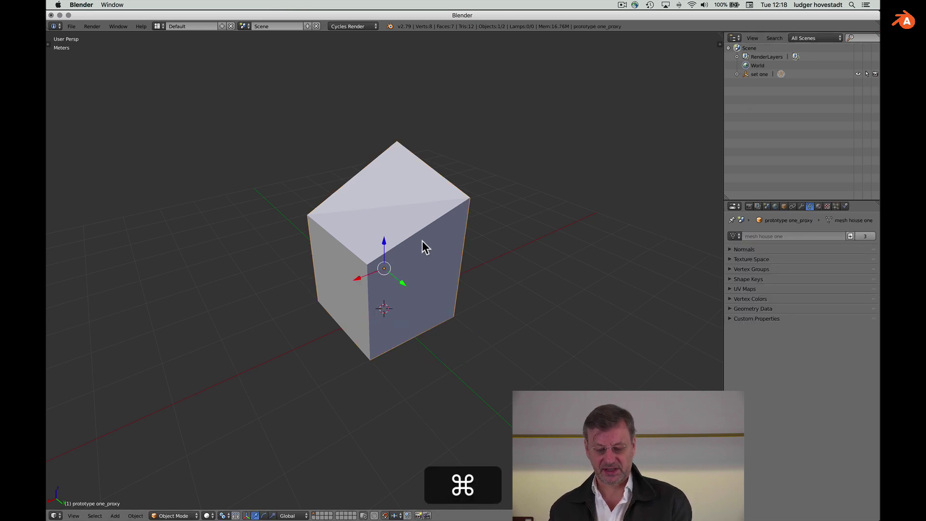
key("super+z")
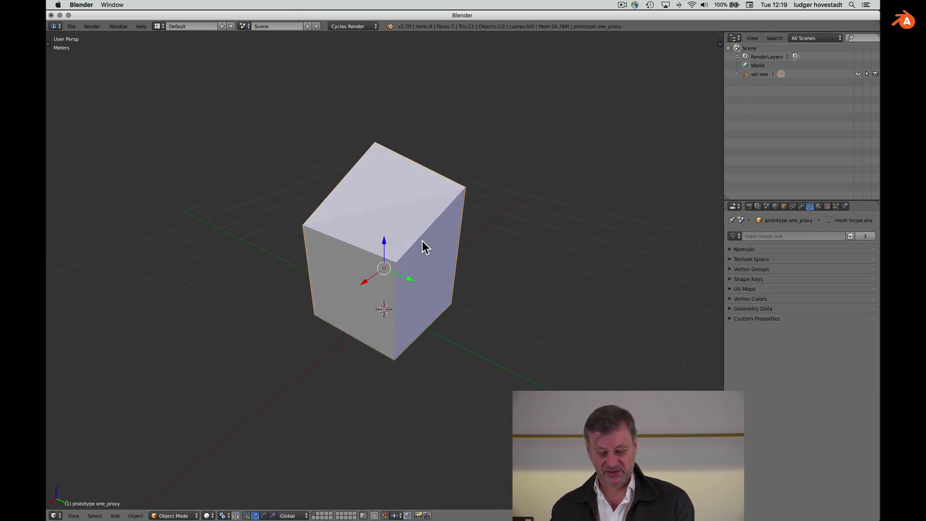
key("alt+d")
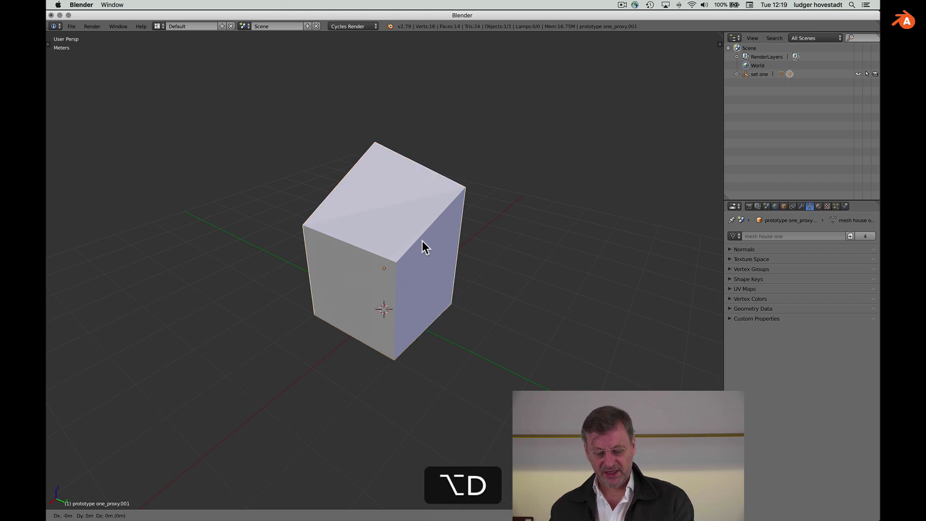
key("y")
left_click(568, 317)
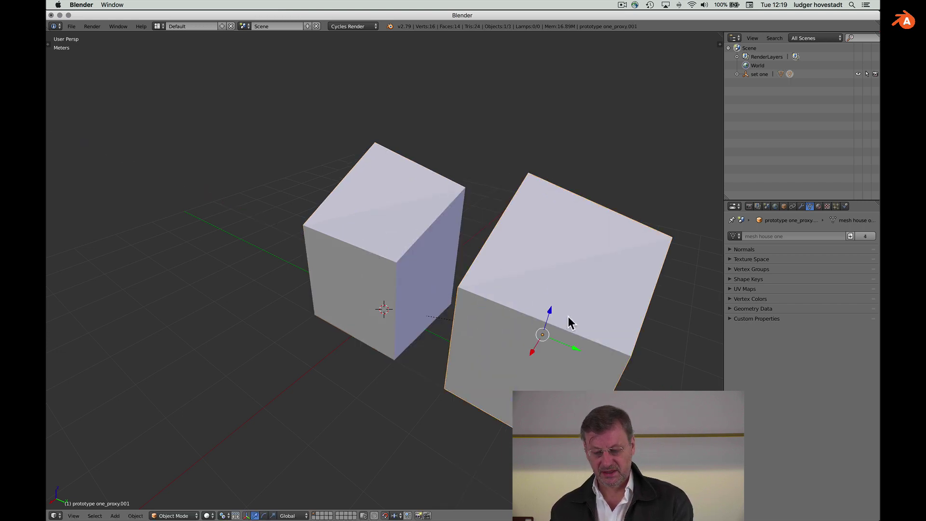
key("shift+r")
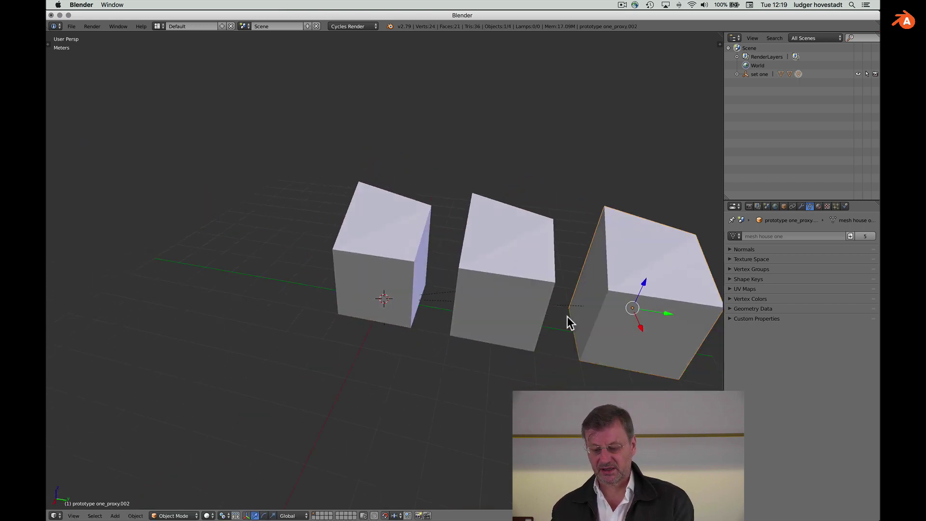
scroll(567, 316, "down", 3)
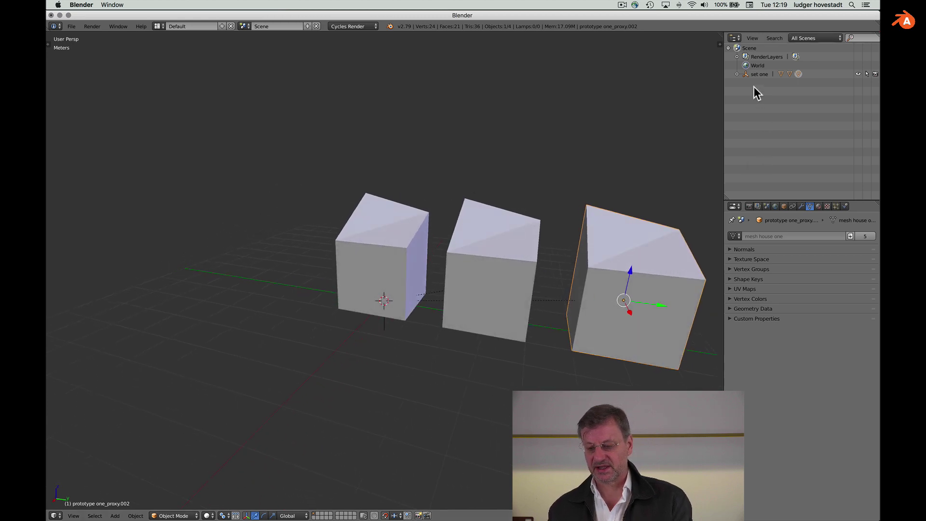
- Expand the set one hierarchy to examine the house proxies grouped under it
left_click(737, 74)
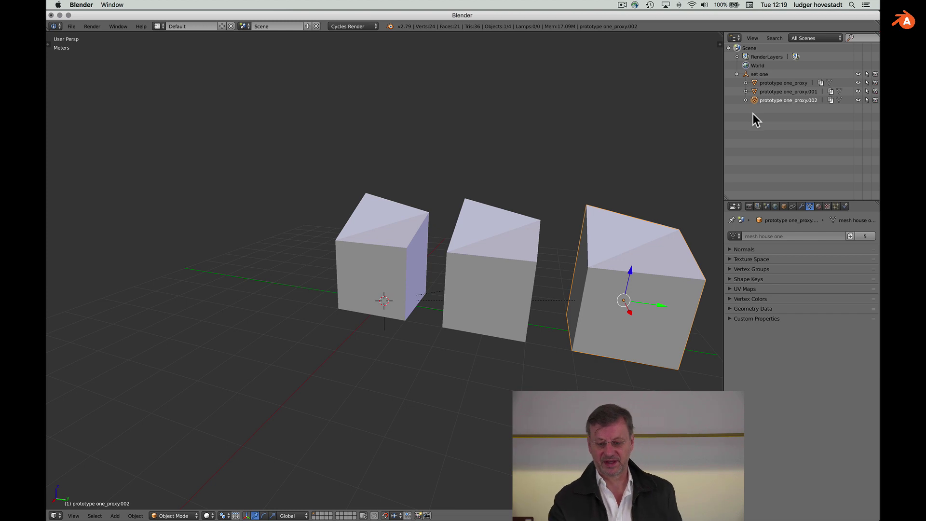
key("shift")
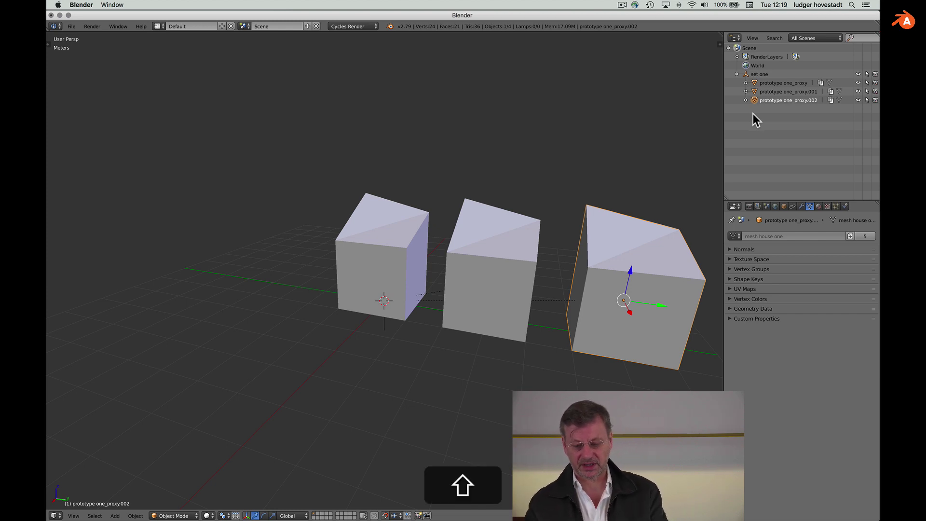
scroll(435, 232, "down", 2)
right_click_drag(445, 234, 518, 262)
key("super+z")
key("super+z")
key("Escape")
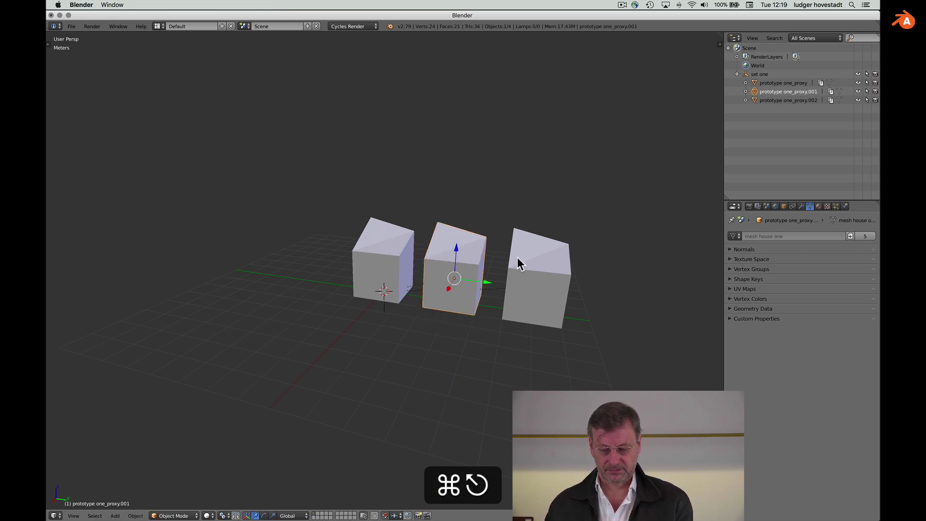
scroll(516, 257, "right", 8)
scroll(517, 258, "right", 5)
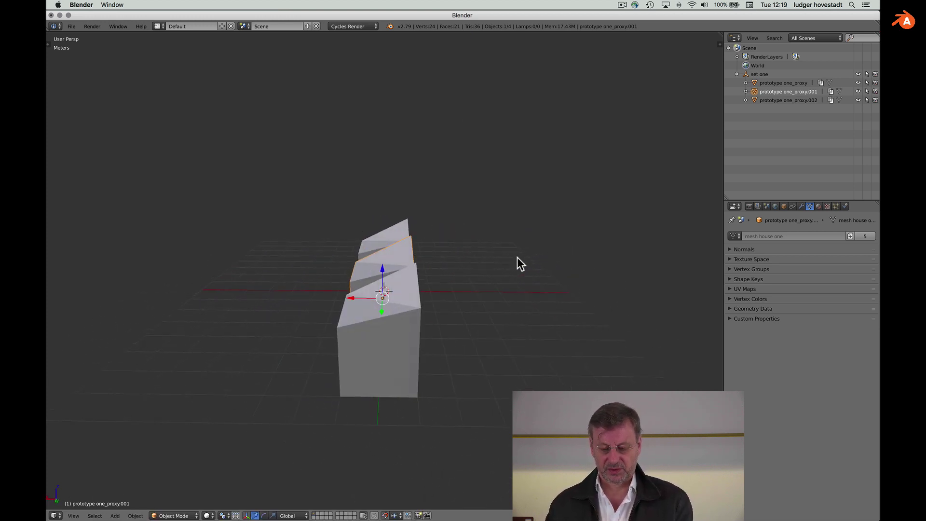
scroll(516, 256, "right", 8)
left_click(516, 256)
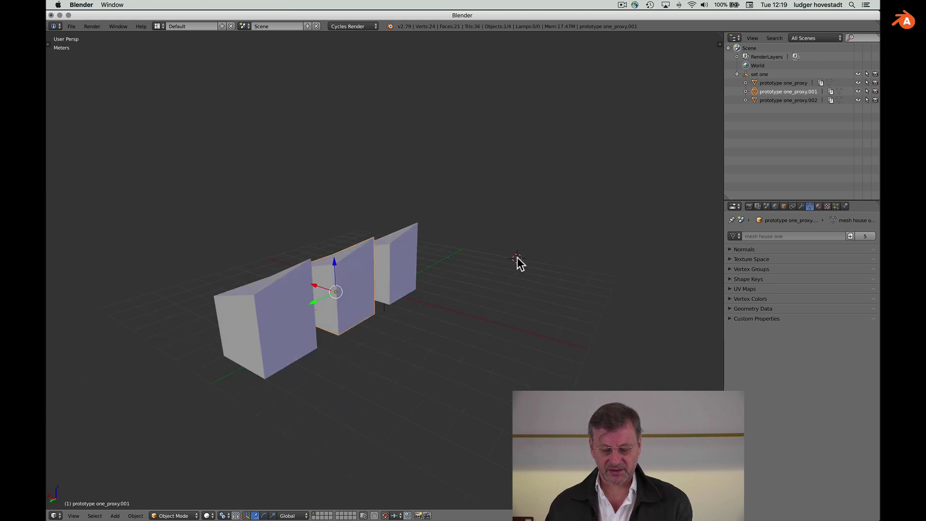
- Select the set one empty with its three house proxies and create a linked duplicate of them along the X axis
left_click(747, 74, "super")
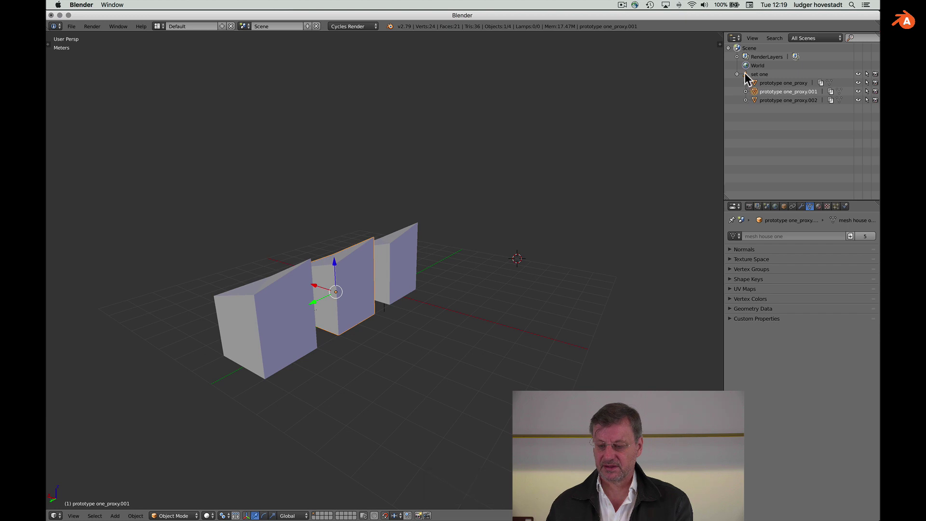
left_click(745, 75, "shift+super")
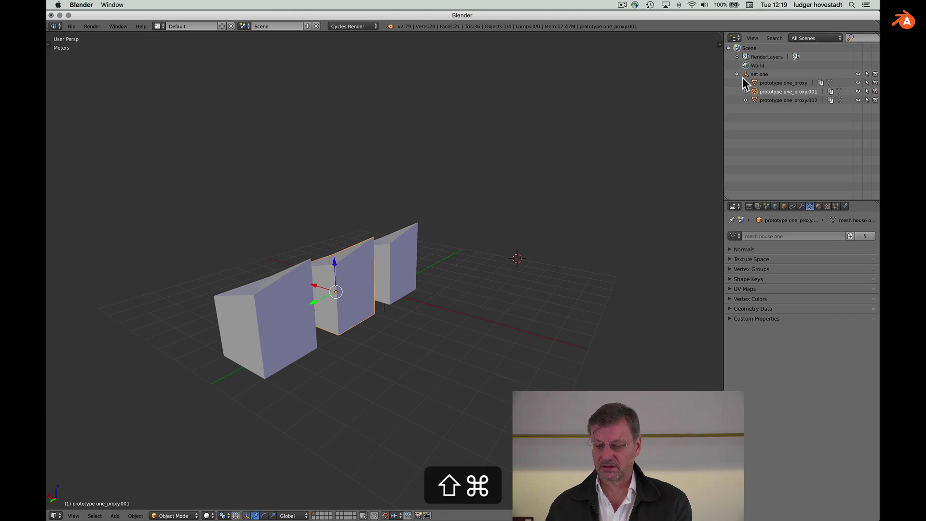
left_click(747, 76)
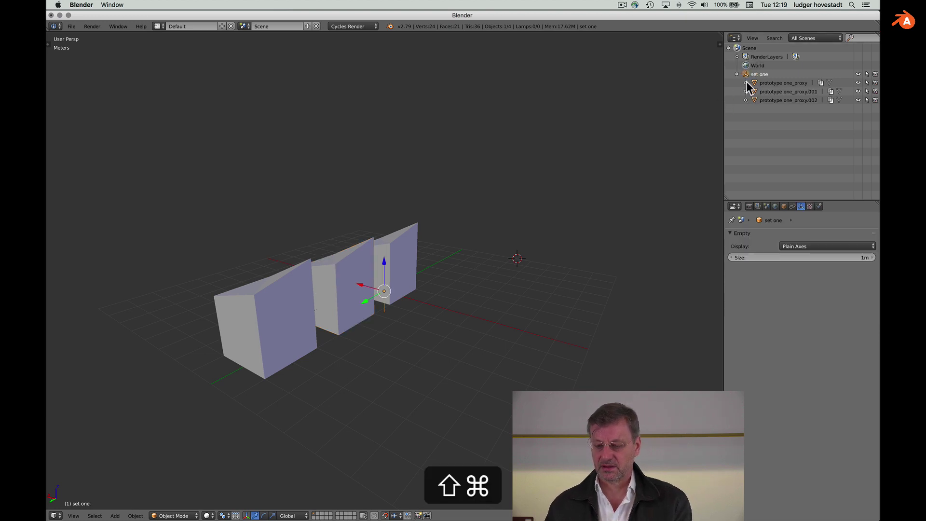
left_click(746, 83)
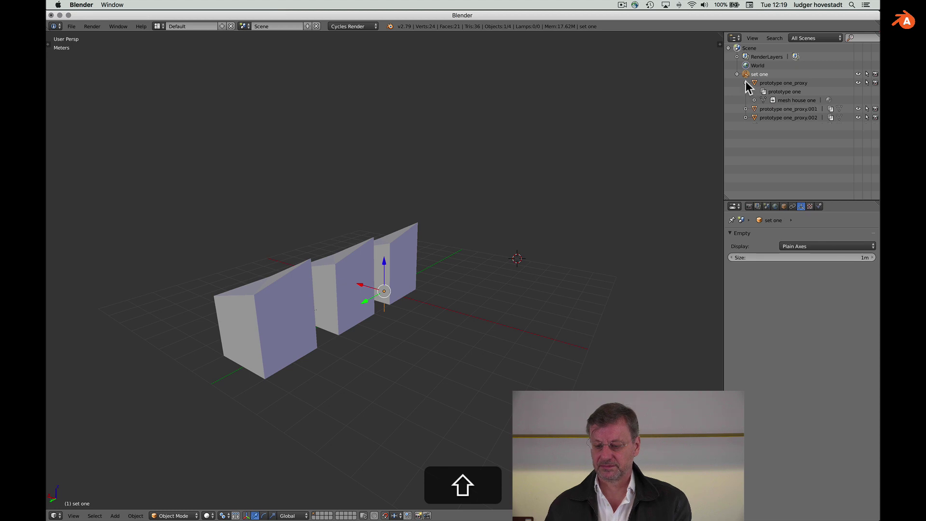
left_click(746, 83)
left_click(755, 84, "shift")
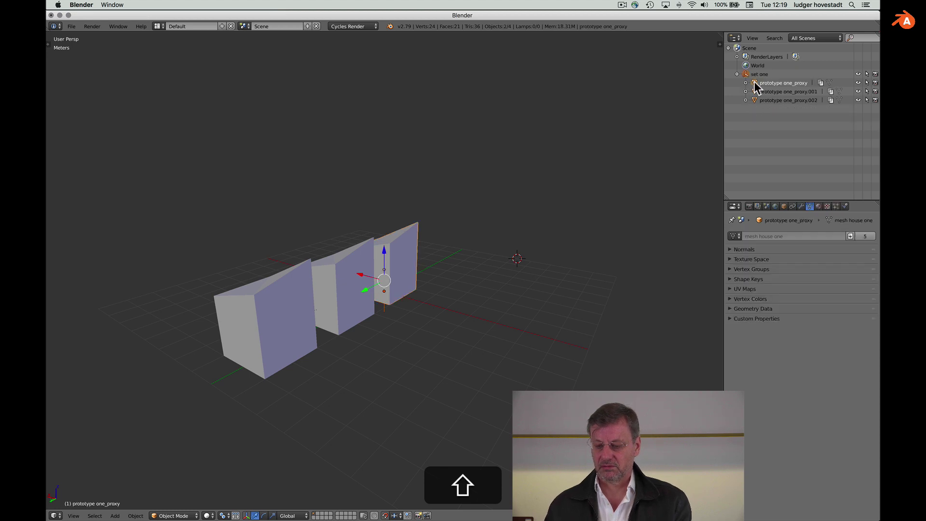
left_click(755, 91, "shift")
left_click(754, 100, "shift")
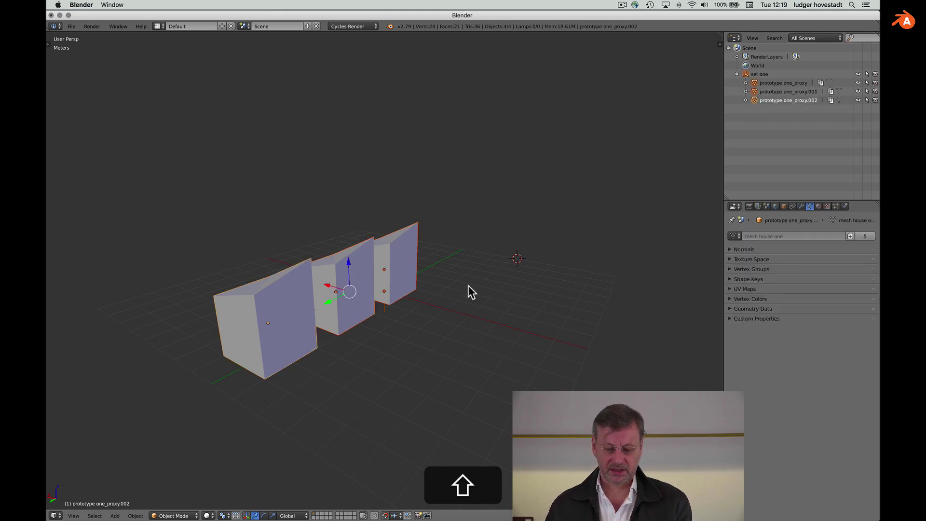
scroll(467, 285, "left", 5)
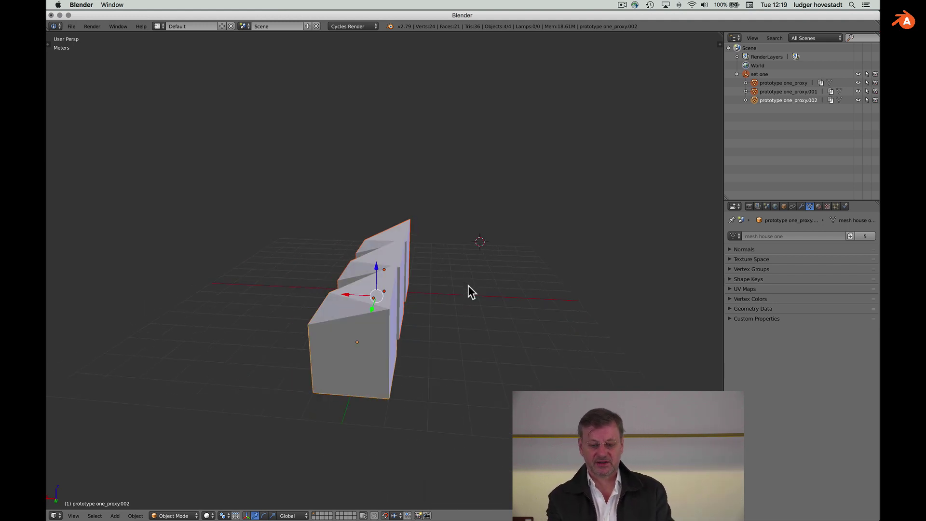
scroll(467, 285, "left", 3)
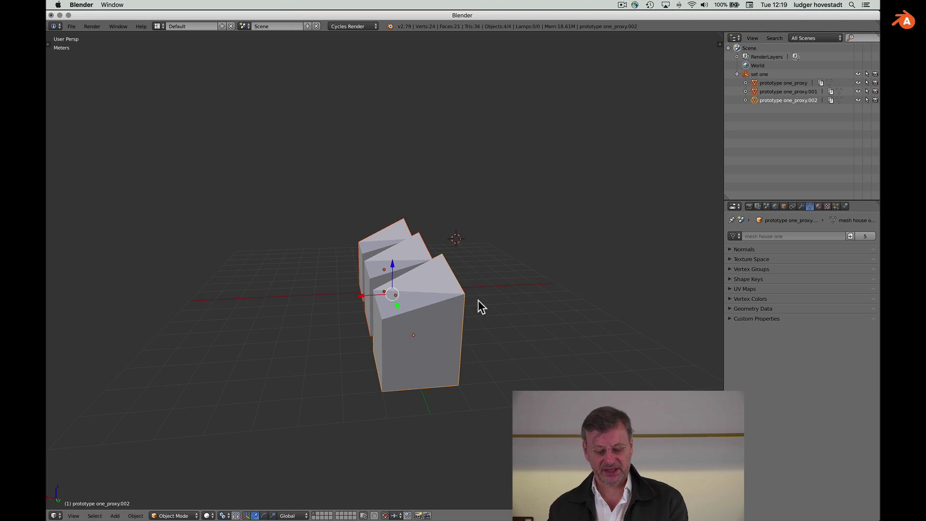
key("alt+d")
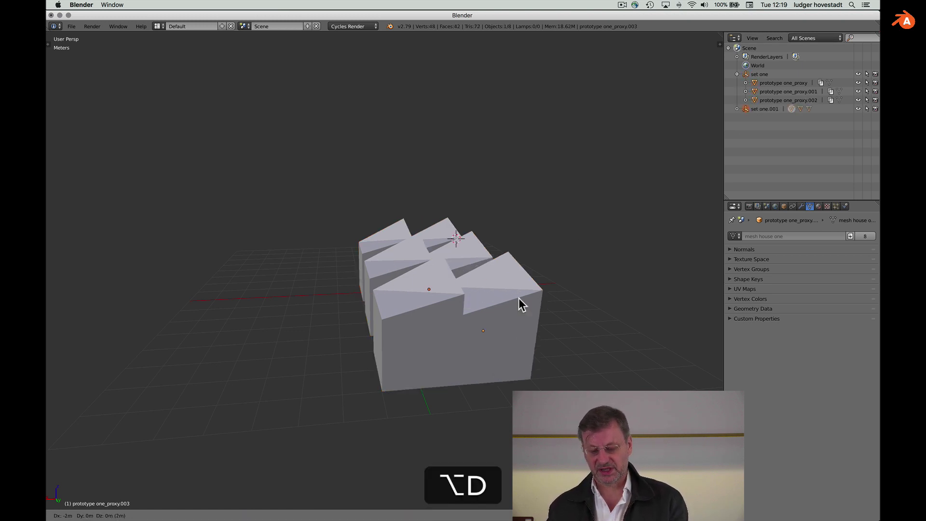
key("x")
left_click(635, 290)
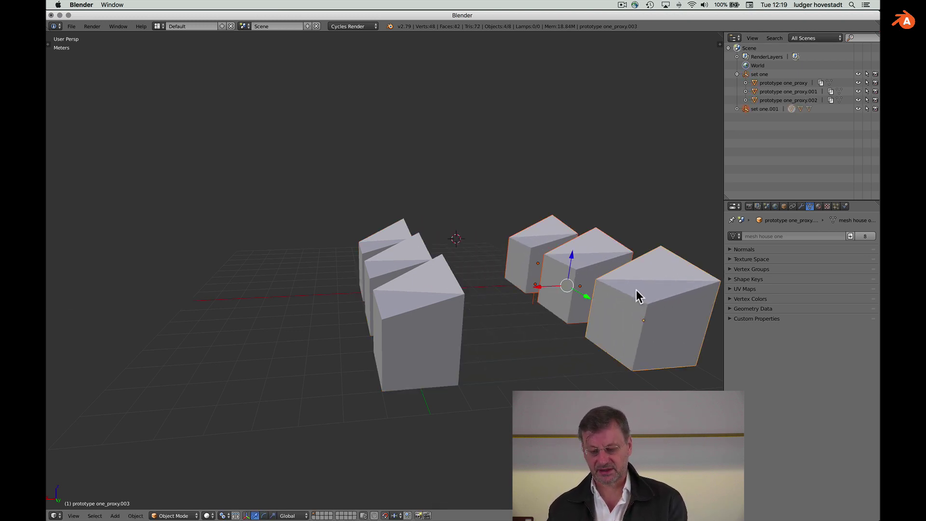
- Move the front house of the original row, prototype one_proxy.002, along the X axis out of line with its neighbours
scroll(636, 291, "right", 5, "shift")
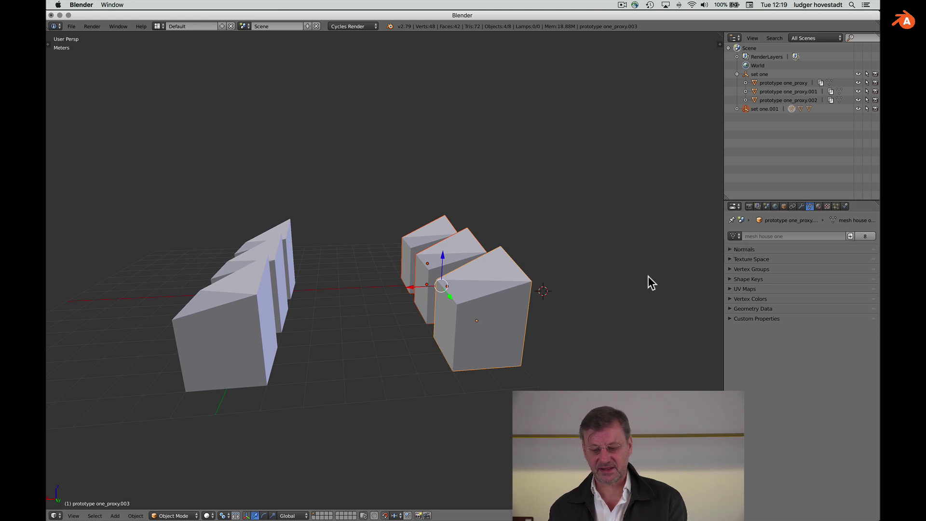
scroll(631, 280, "left", 3)
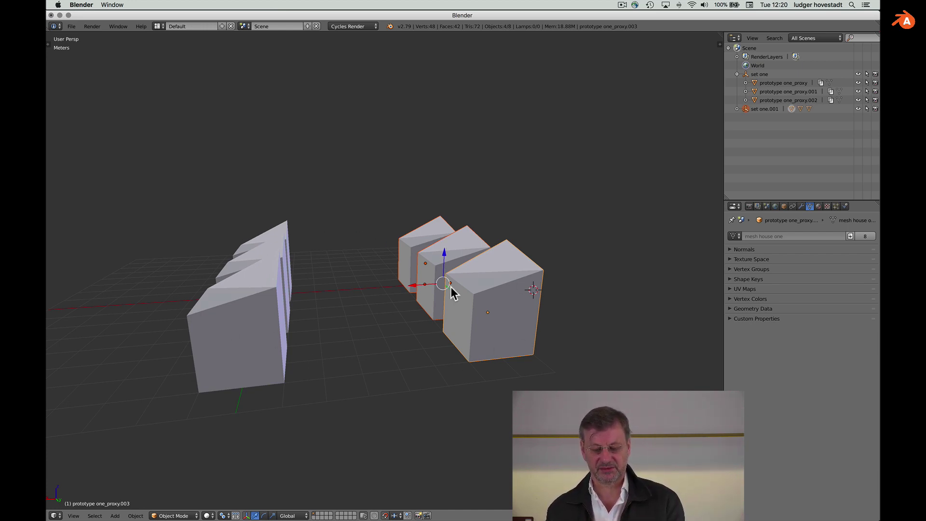
scroll(451, 287, "left", 5)
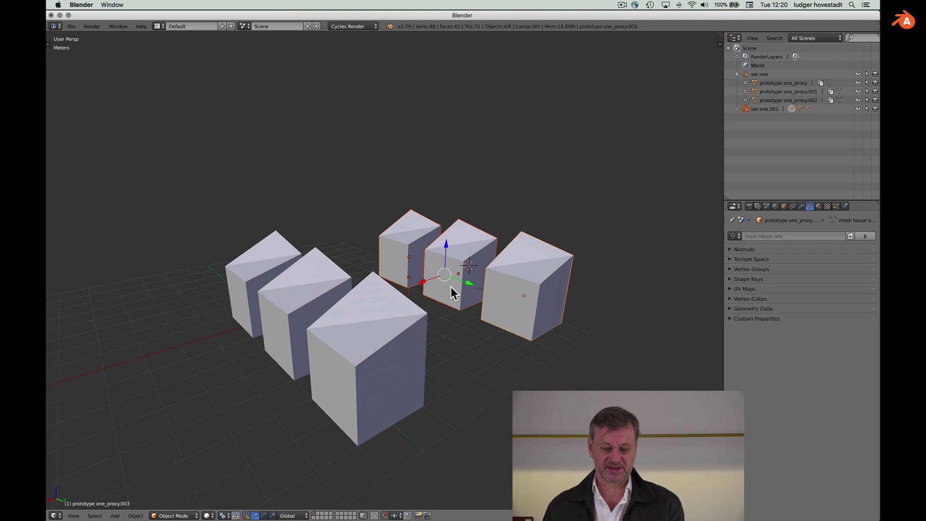
scroll(450, 287, "left", 5)
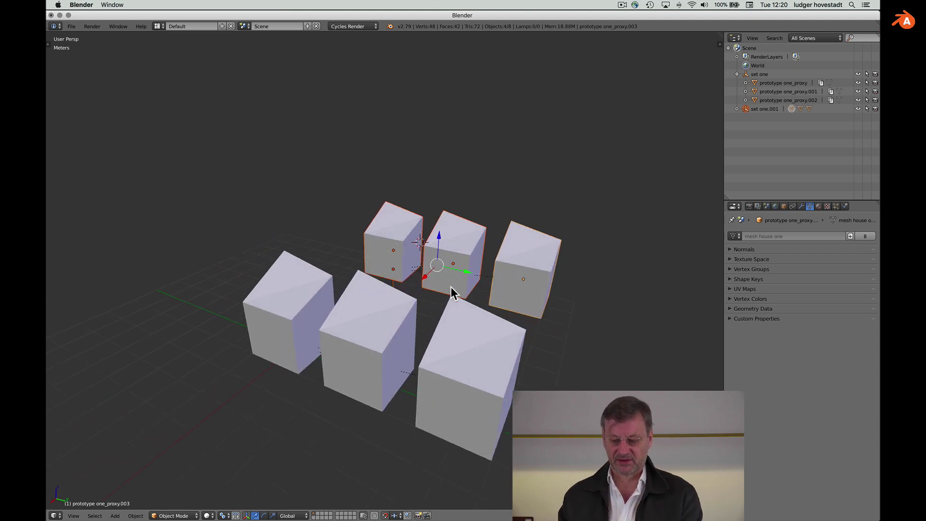
right_click(476, 368)
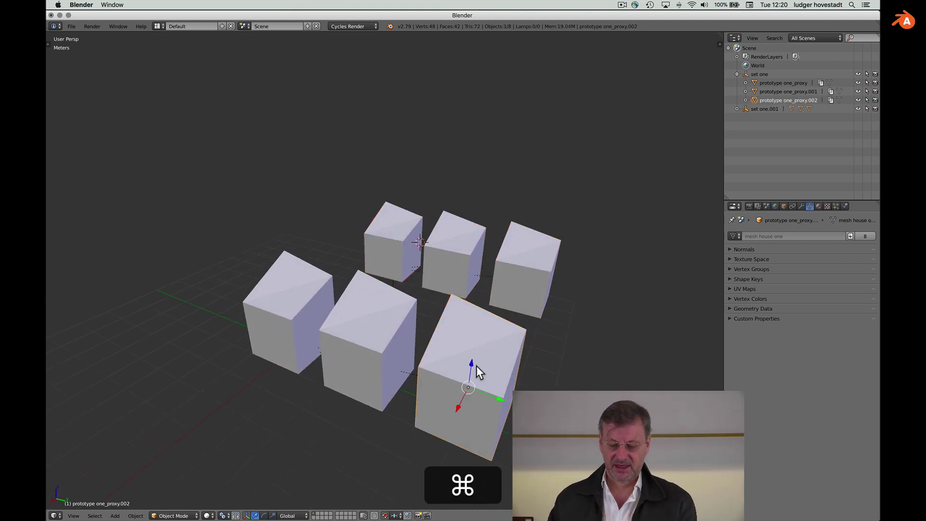
scroll(476, 365, "right", 5)
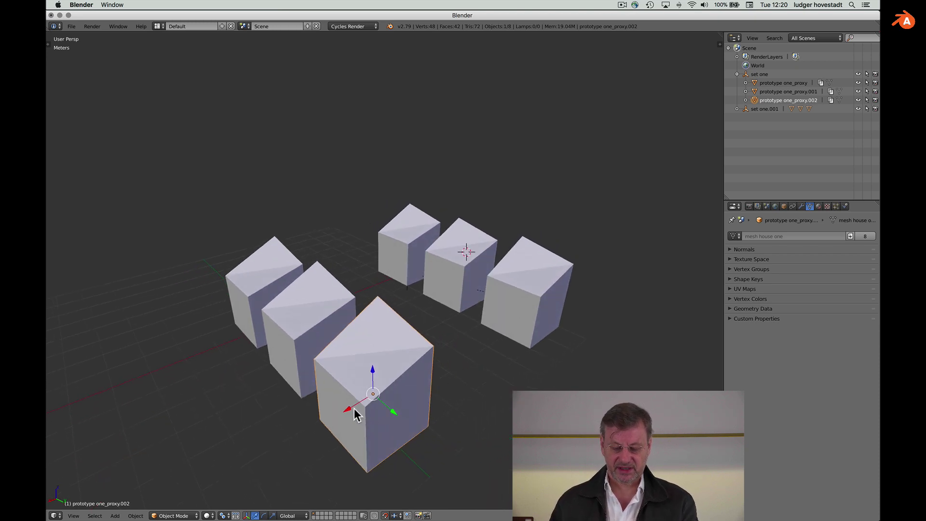
left_click_drag(350, 409, 289, 436)
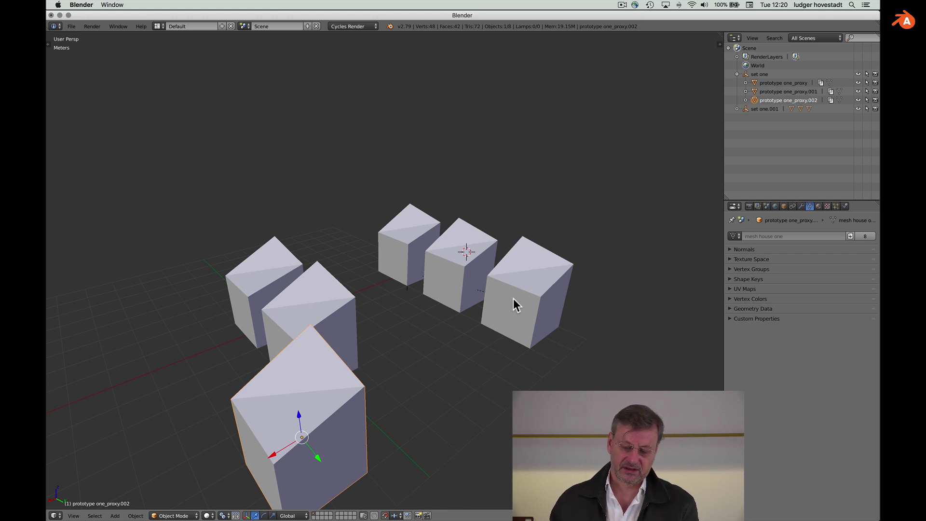
scroll(513, 299, "down", 5)
scroll(513, 308, "down", 4, "ctrl")
scroll(513, 308, "down", 1, "ctrl")
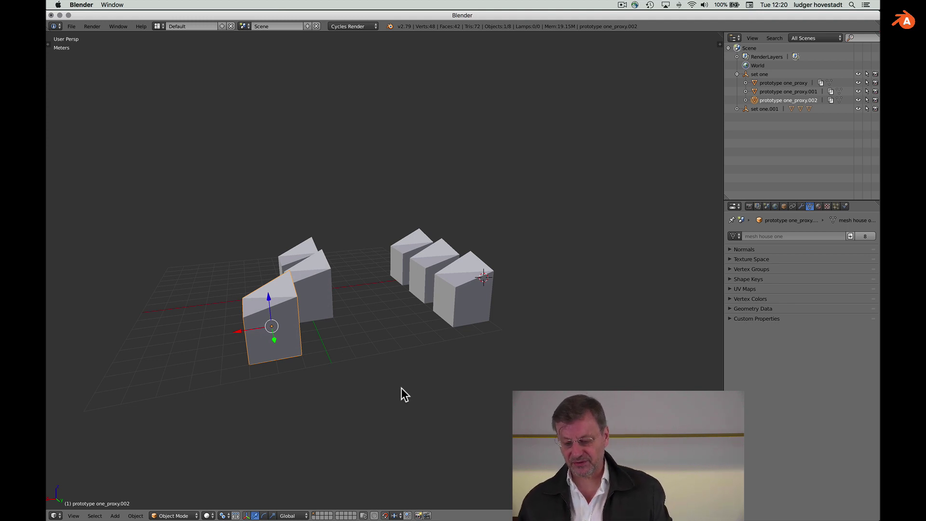
- Undo the last move of the front house
key("super+g")
key("super+z")
key("super+z")
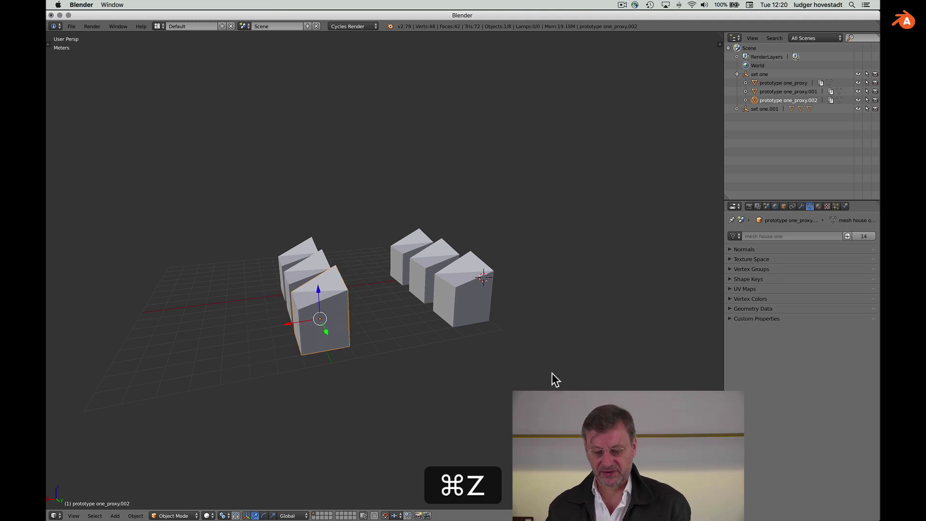
- Delete the duplicated row of three houses together with its parent empty
key("KP_6")
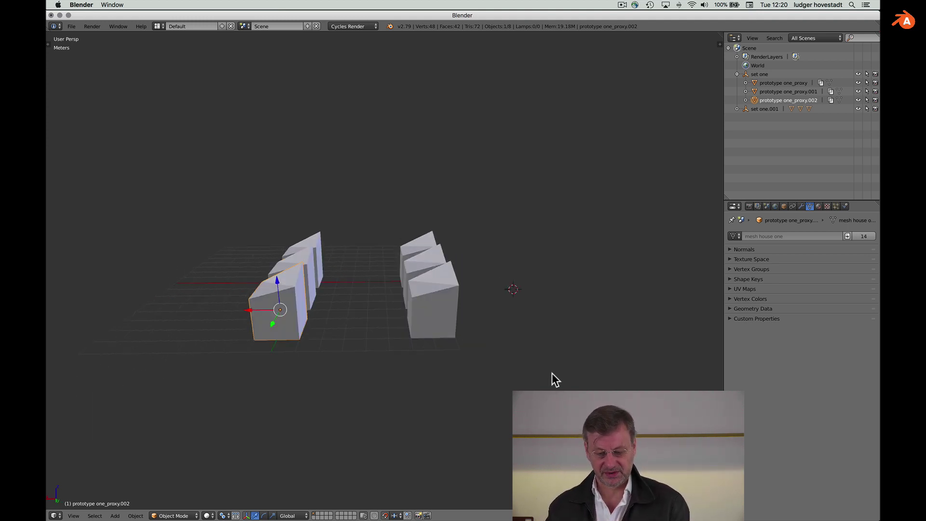
key("KP_2")
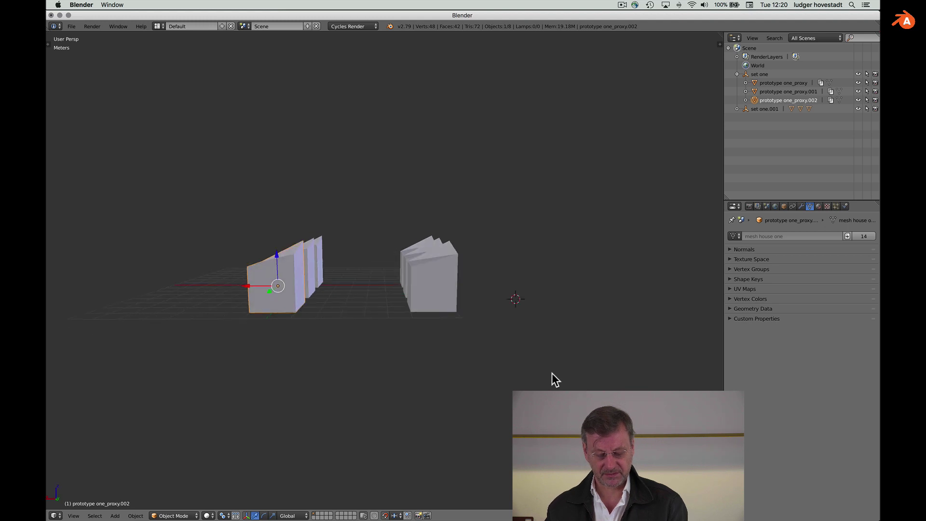
key("a")
key("b")
left_click_drag(388, 224, 491, 348)
key("x")
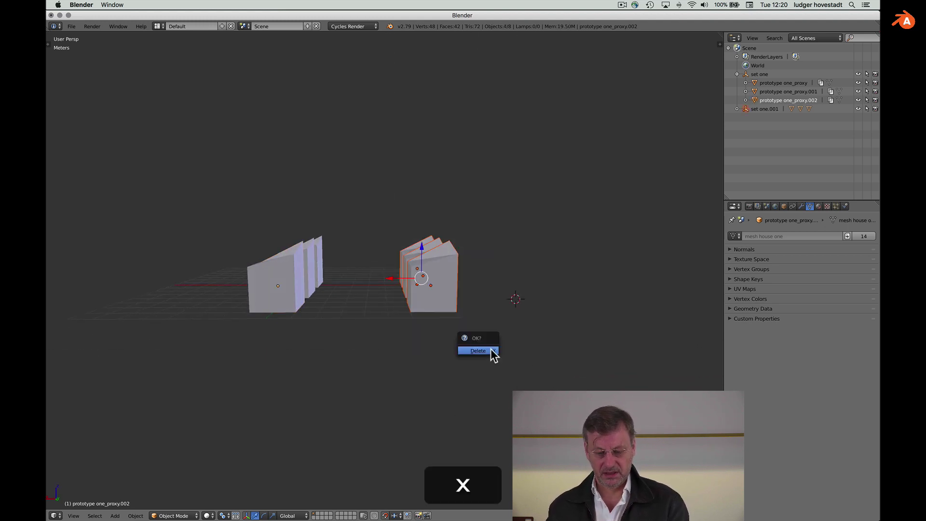
left_click(491, 349)
- Add the set one empty to a new group and name the group "set one scheme"
scroll(491, 348, "up", 5)
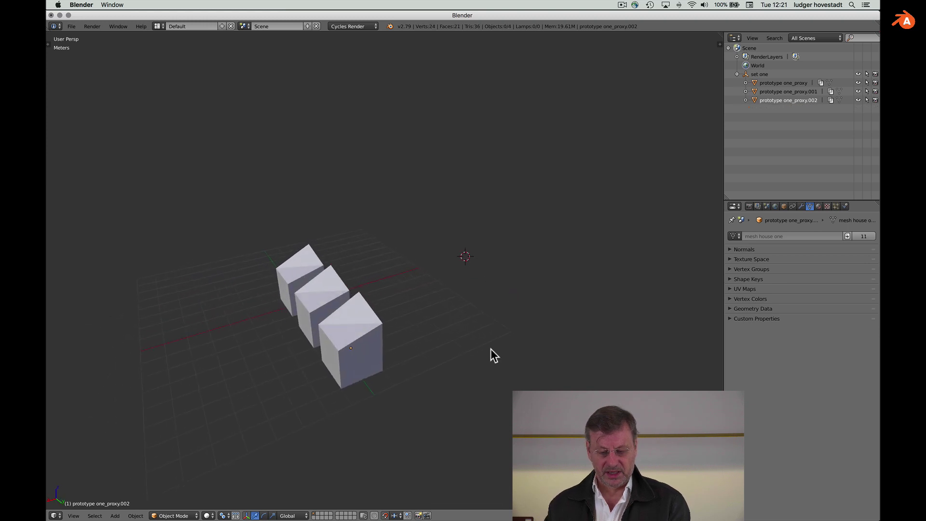
left_click(752, 75)
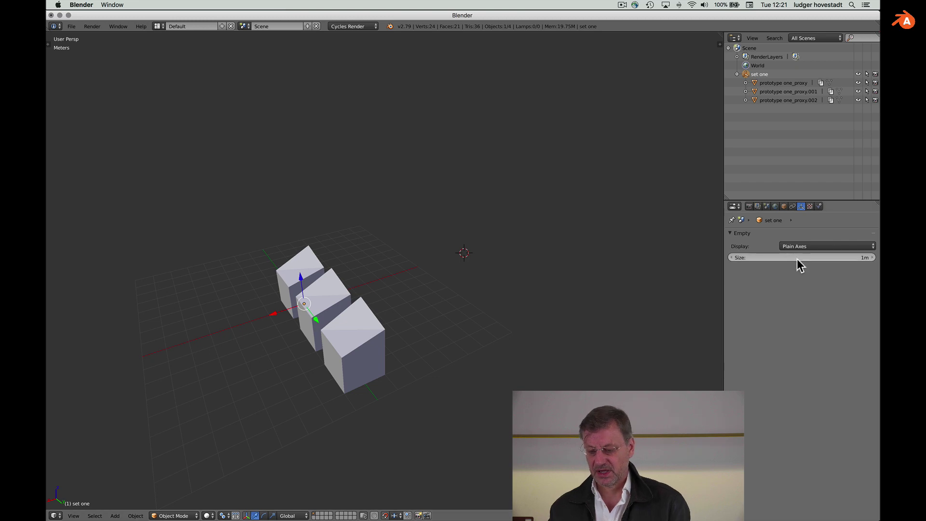
left_click(782, 206)
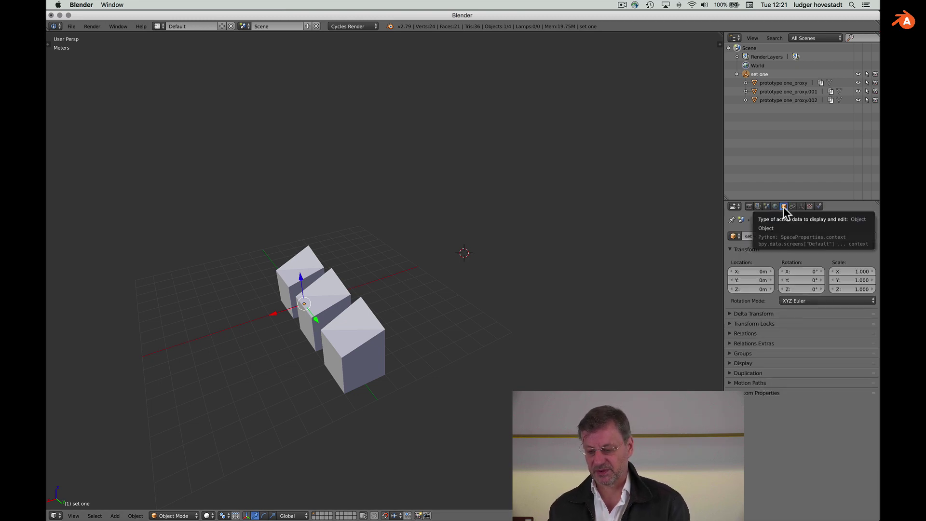
left_click(731, 356)
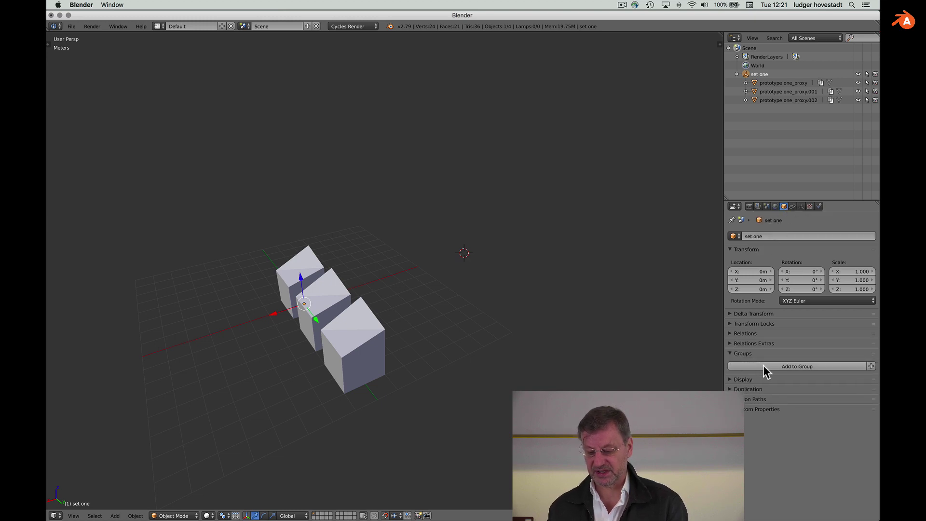
left_click(871, 366)
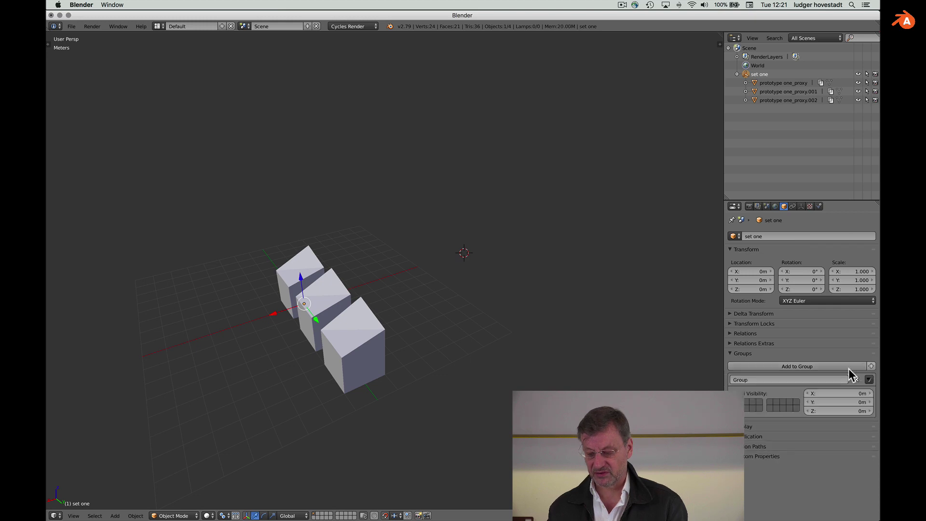
left_click(749, 381)
type("s")
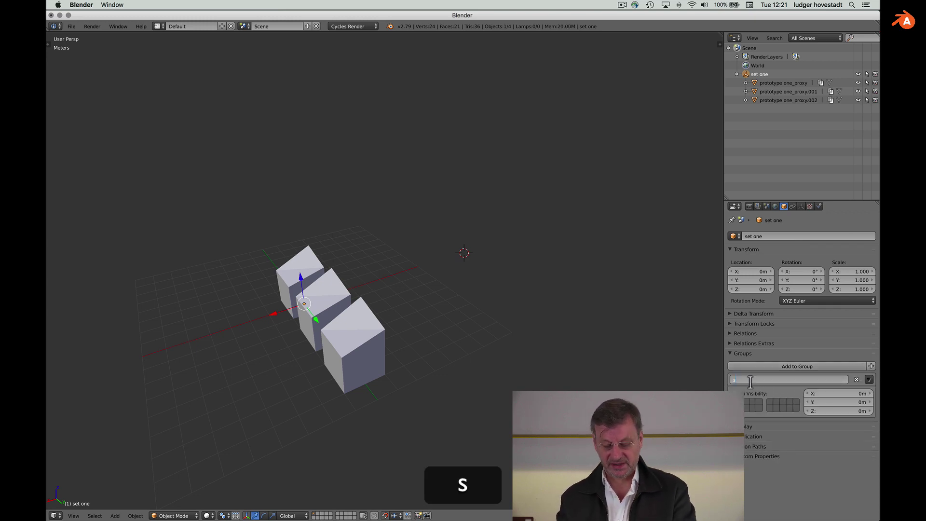
type("et one scheme")
key("Return")
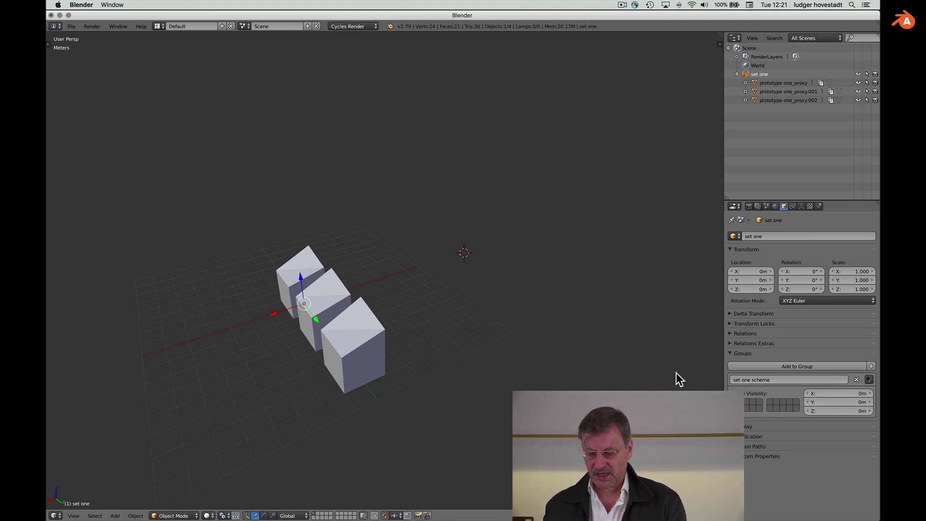
- Add the first house, prototype one_proxy, to the existing "set one scheme" group
scroll(676, 372, "down", 5)
scroll(676, 372, "up", 5)
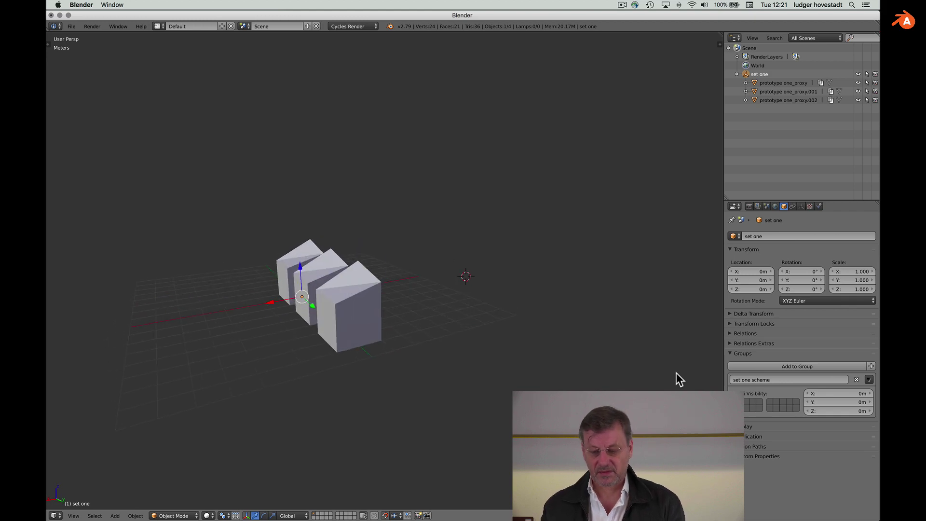
left_click(774, 83)
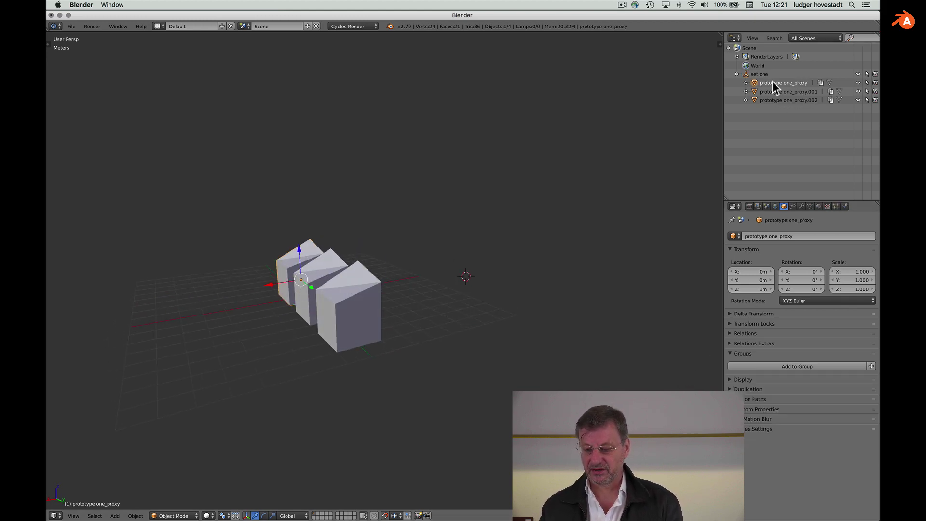
left_click(818, 365)
left_click(794, 382)
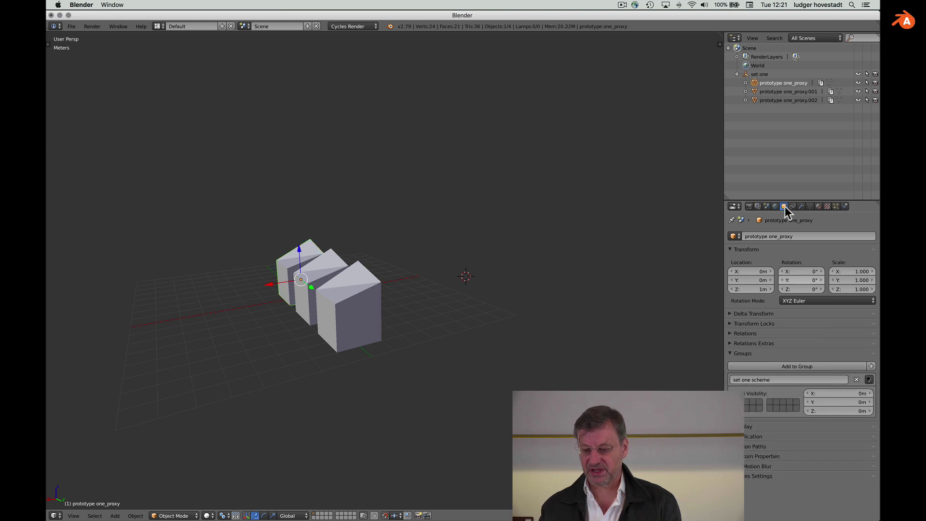
- Add the second and third houses, prototype one_proxy.001 and prototype one_proxy.002, to the existing "set one scheme" group
left_click(760, 92)
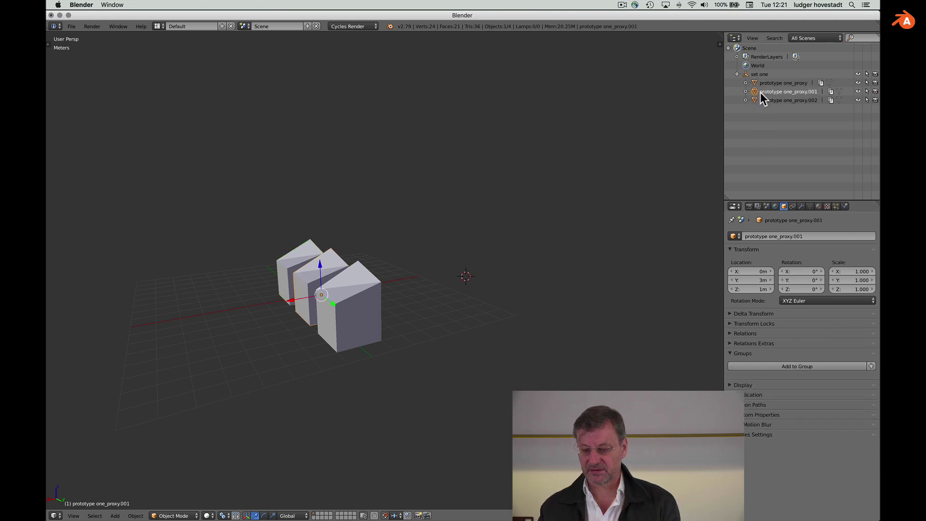
left_click(813, 368)
left_click(788, 379)
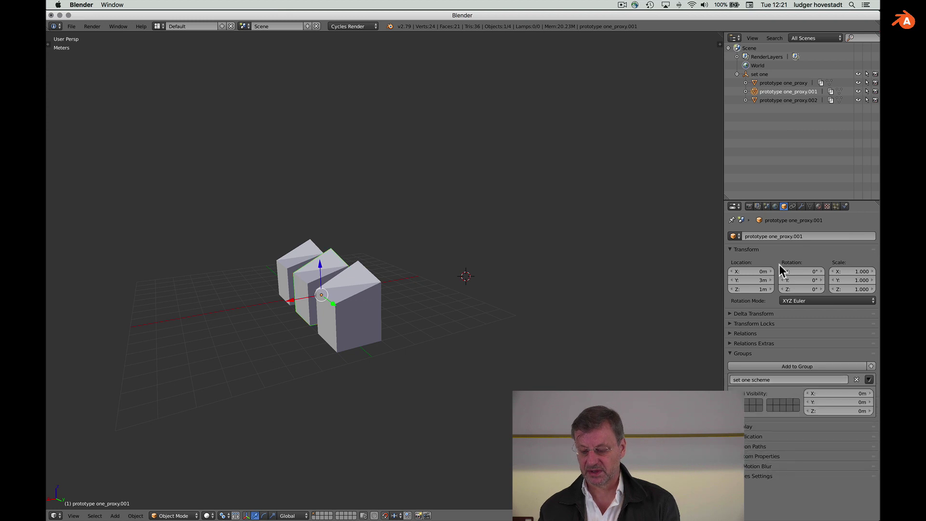
left_click(777, 99)
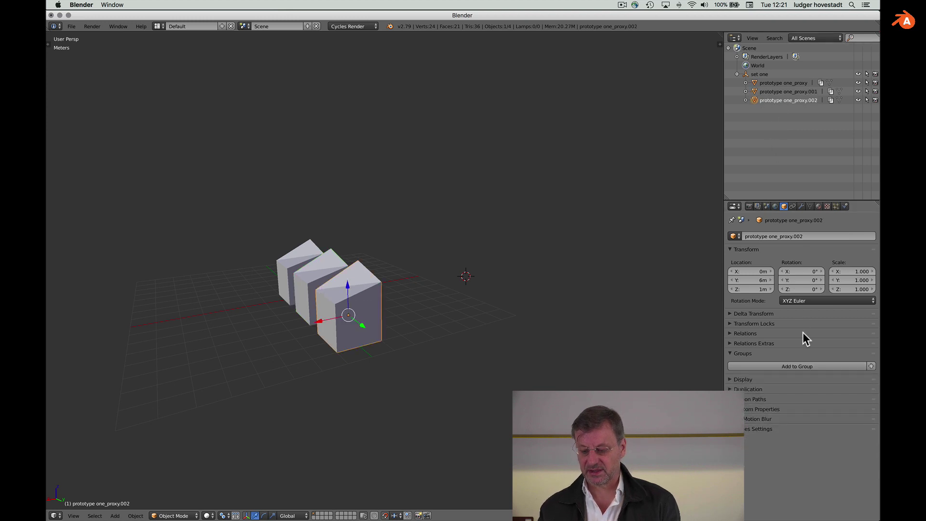
left_click(799, 363)
left_click(793, 380)
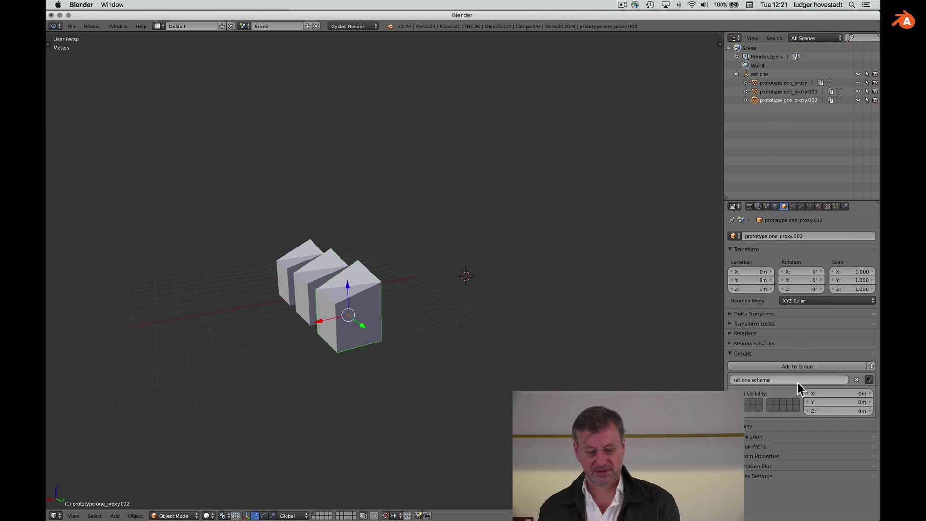
- Inspect the group, mesh and material data nested under the prototype one_proxy object
left_click(745, 83)
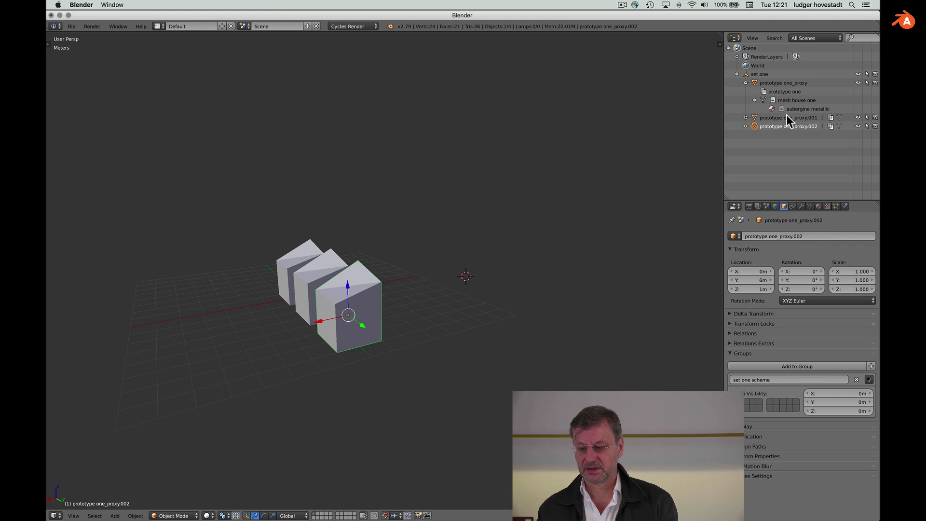
left_click(745, 83)
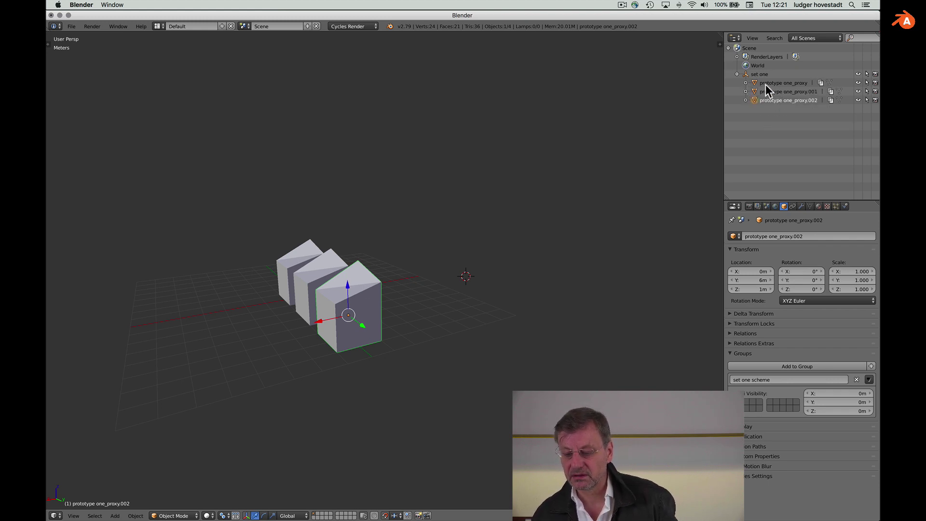
left_click(746, 82)
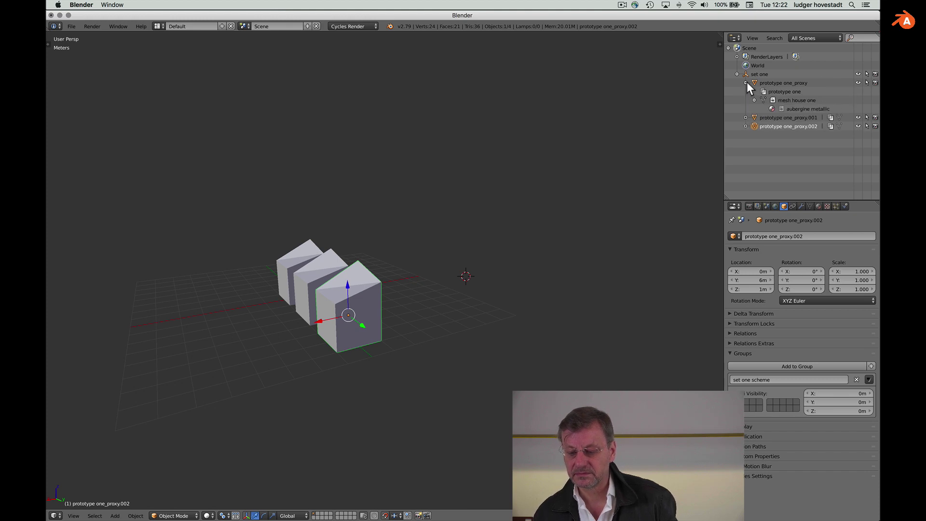
left_click(746, 83)
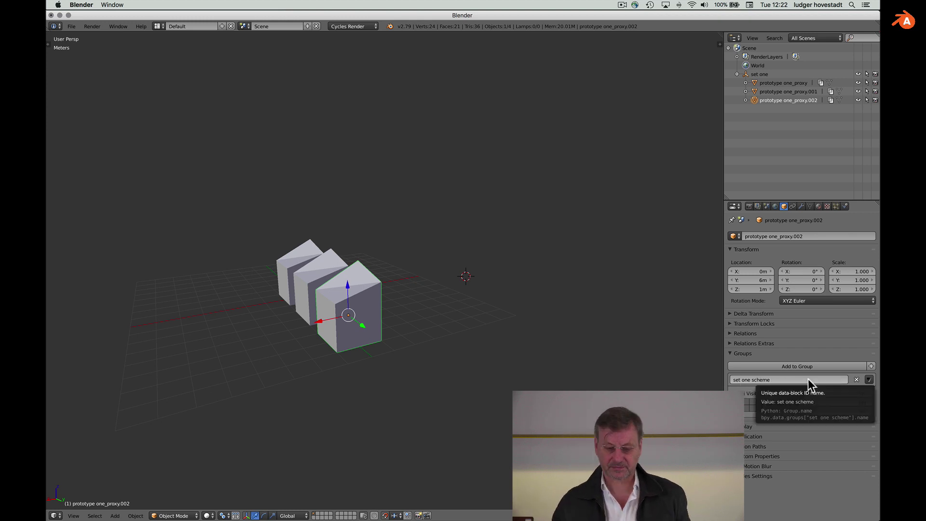
- Rename the current scene as "prototype"
scroll(412, 302, "left", 2)
scroll(411, 303, "left", 3)
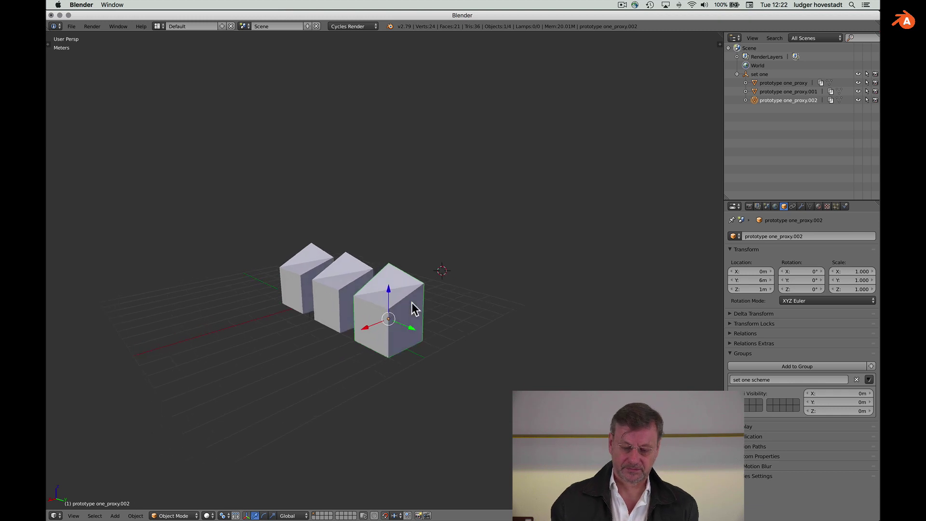
left_click(260, 26)
type("prot")
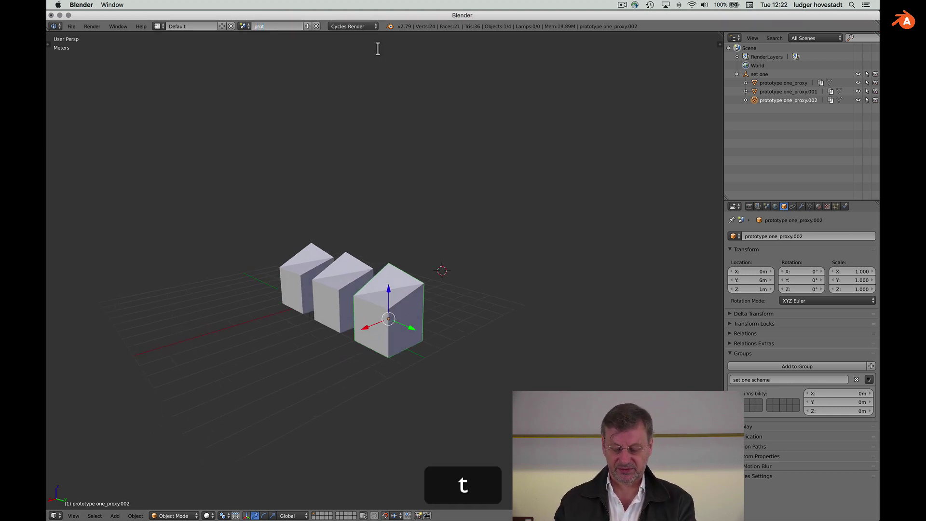
type("otype")
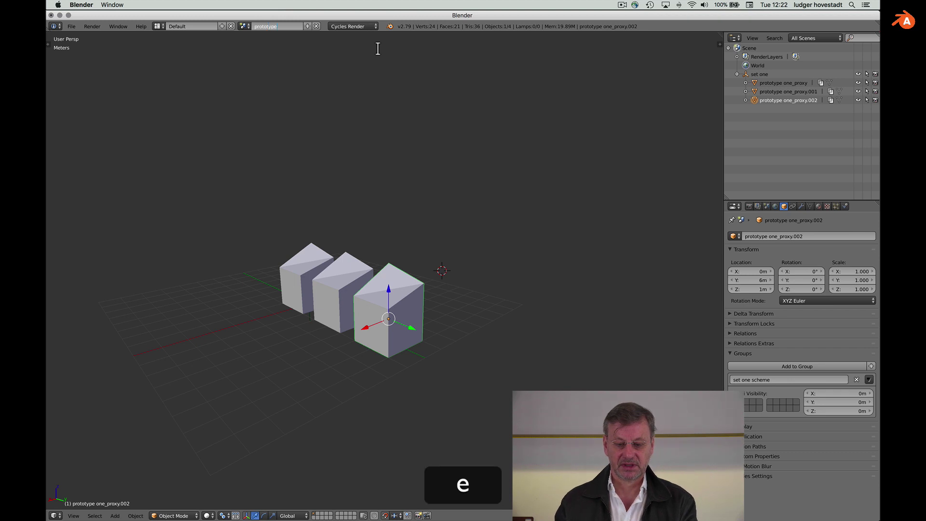
key("Return")
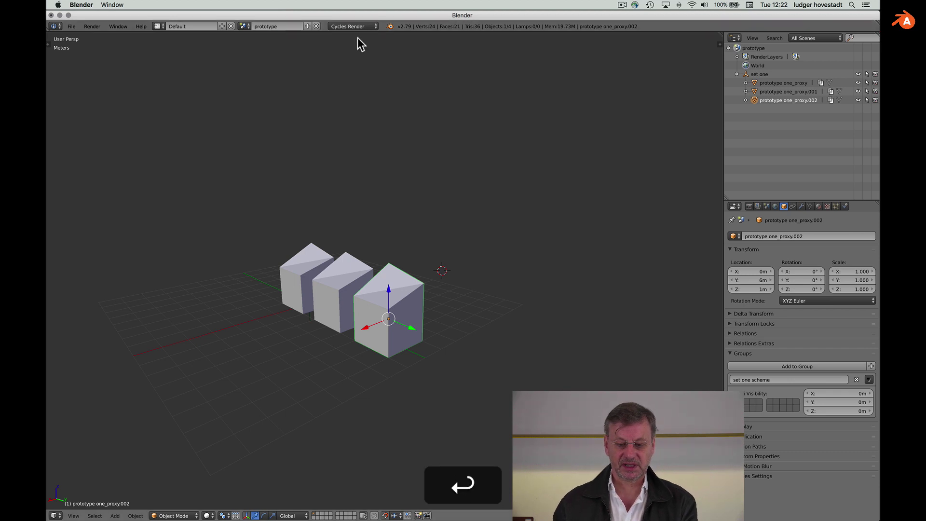
- Create a new empty scene and name it "layout one"
left_click(307, 26)
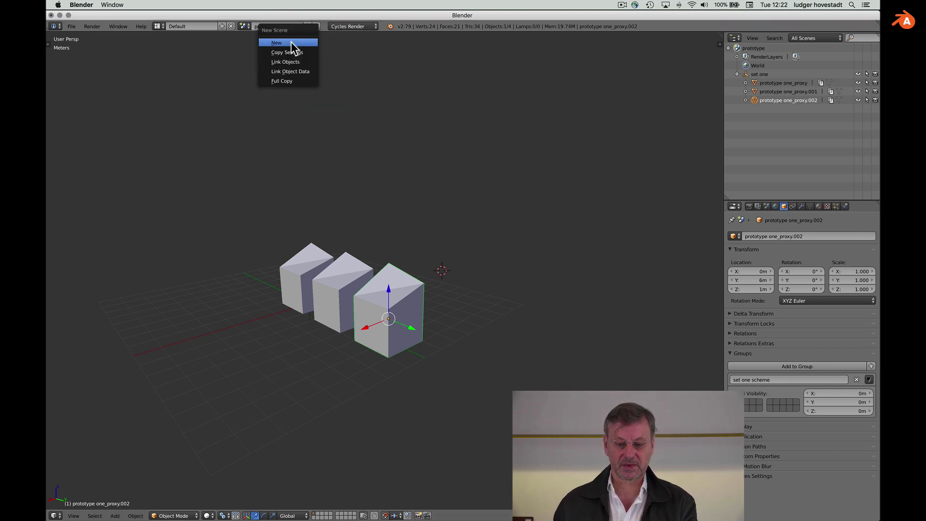
left_click(290, 42)
left_click(280, 26)
type("layout")
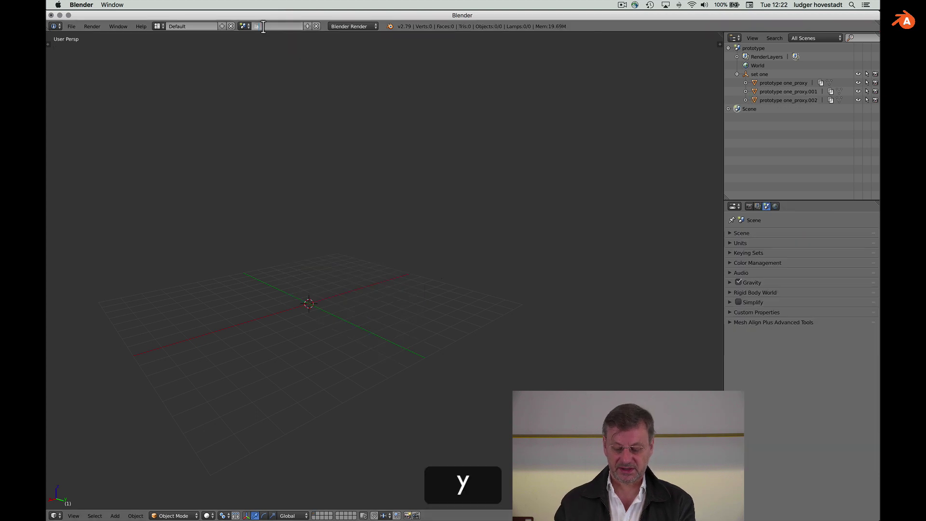
type(" one")
key("Return")
- Add a group instance of "set one scheme" to the layout one scene
scroll(371, 224, "right", 3)
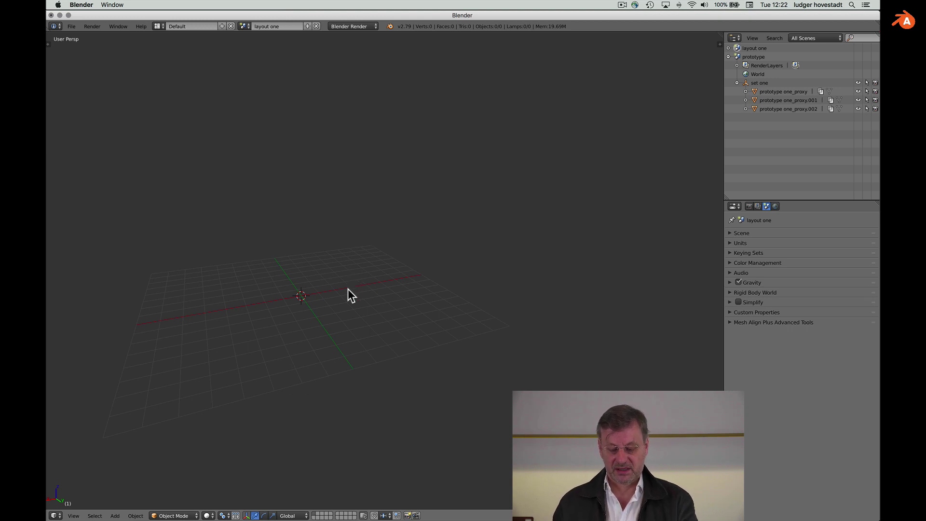
key("shift")
key("shift+a")
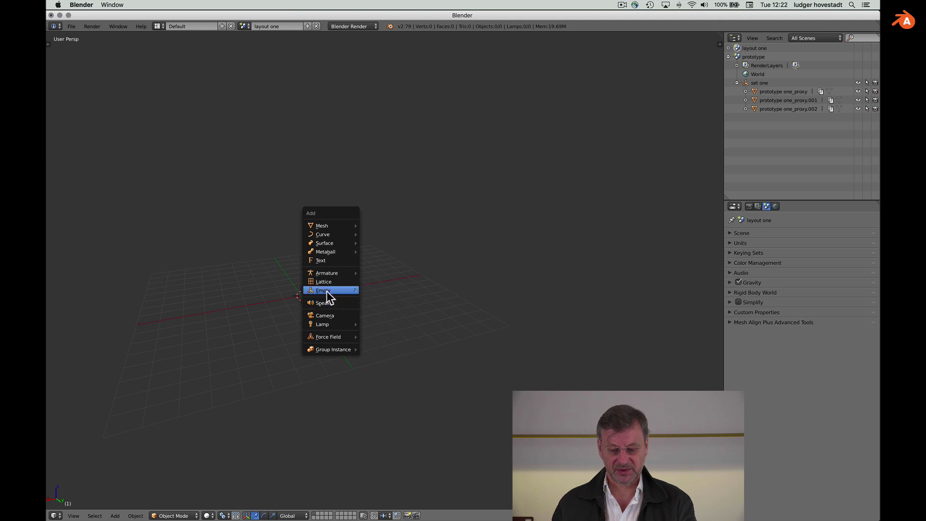
mouse_move(337, 350)
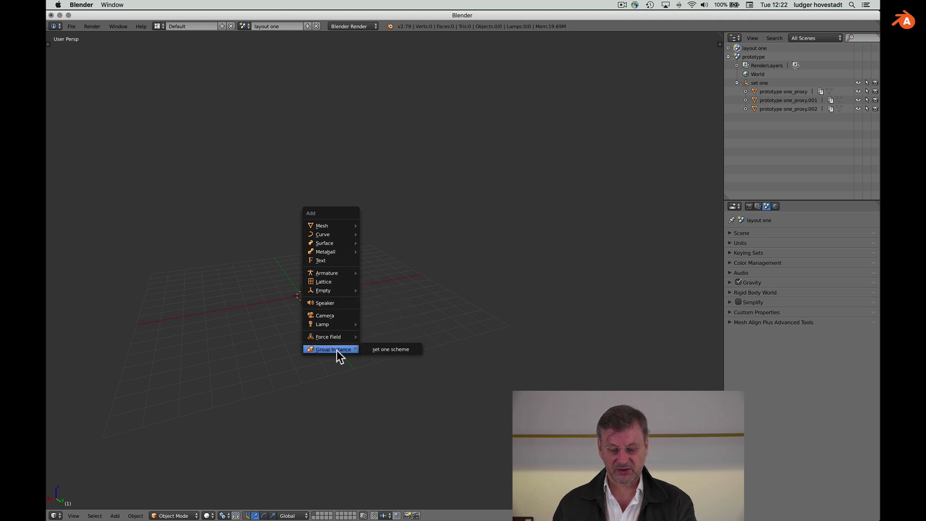
left_click(377, 352)
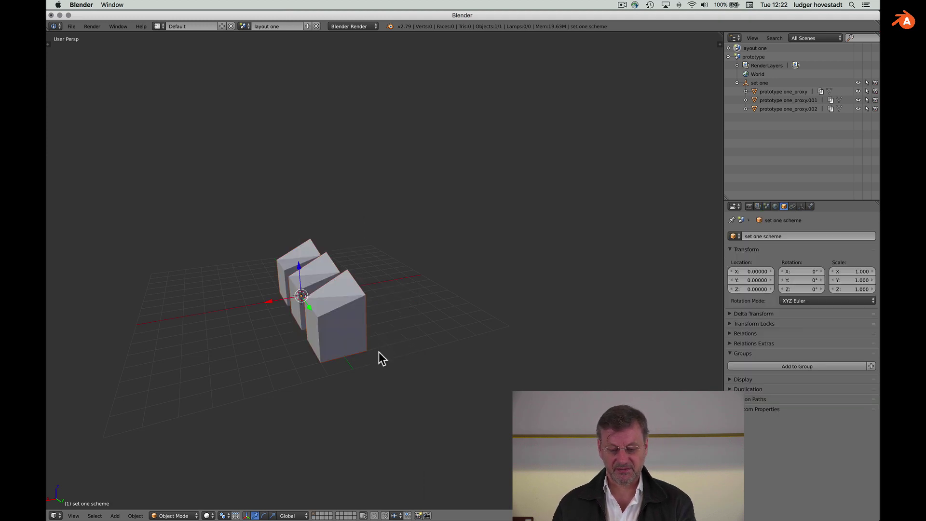
- Duplicate the "set one scheme" instance and place the copy along the X axis at X -7, snapped to the grid
scroll(276, 316, "up", 5)
scroll(276, 316, "down", 3)
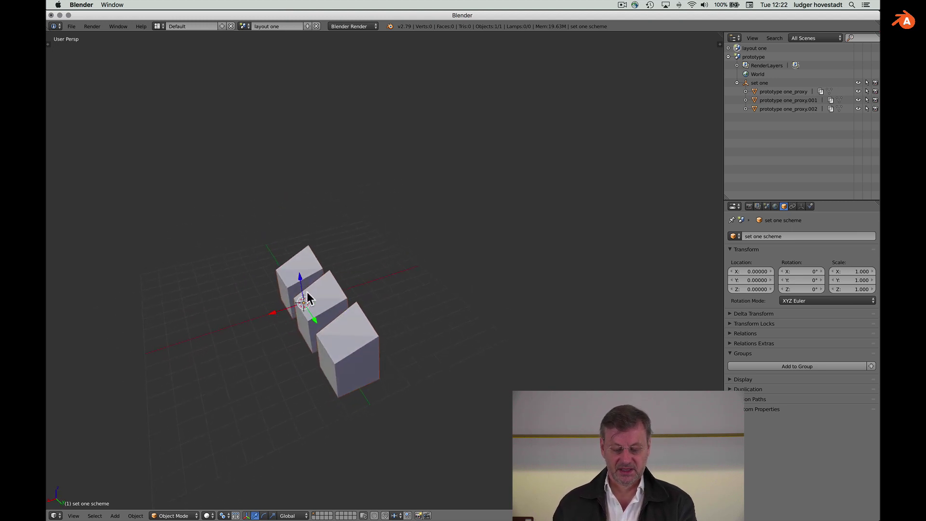
key("alt")
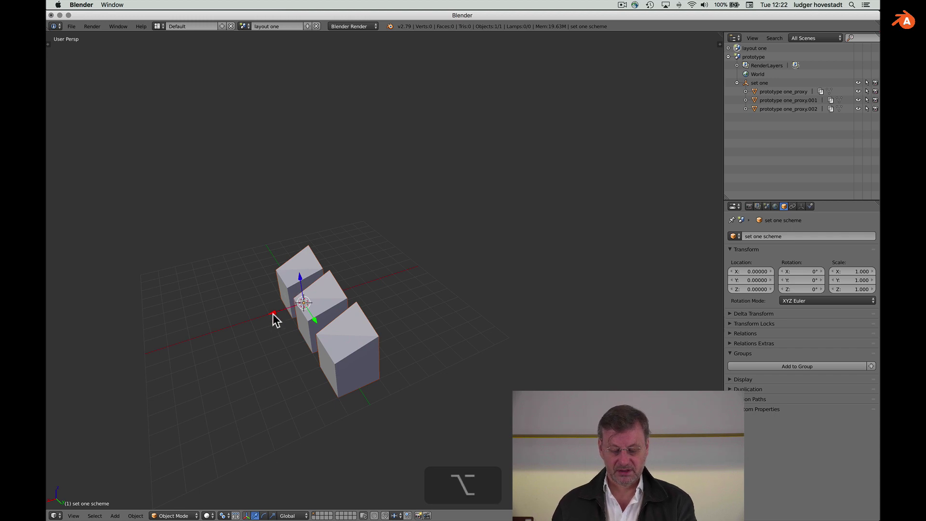
key("shift+d")
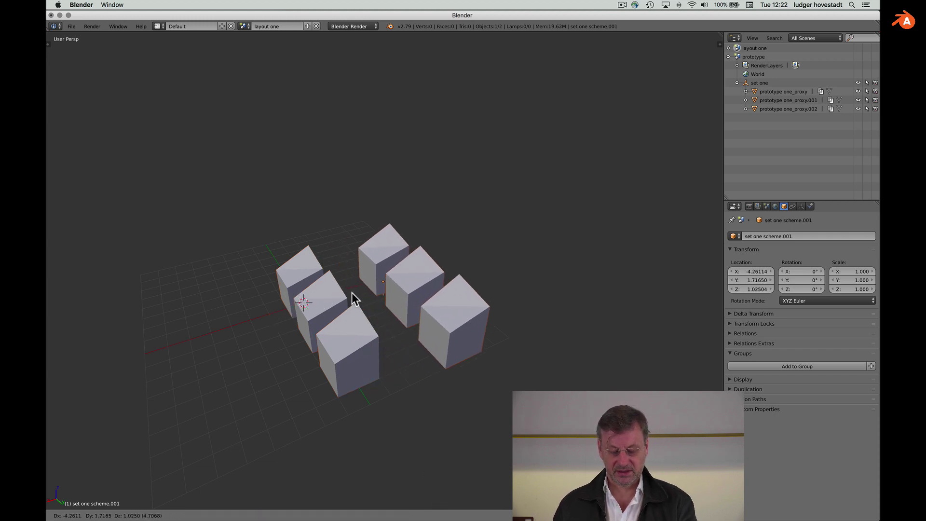
key("x")
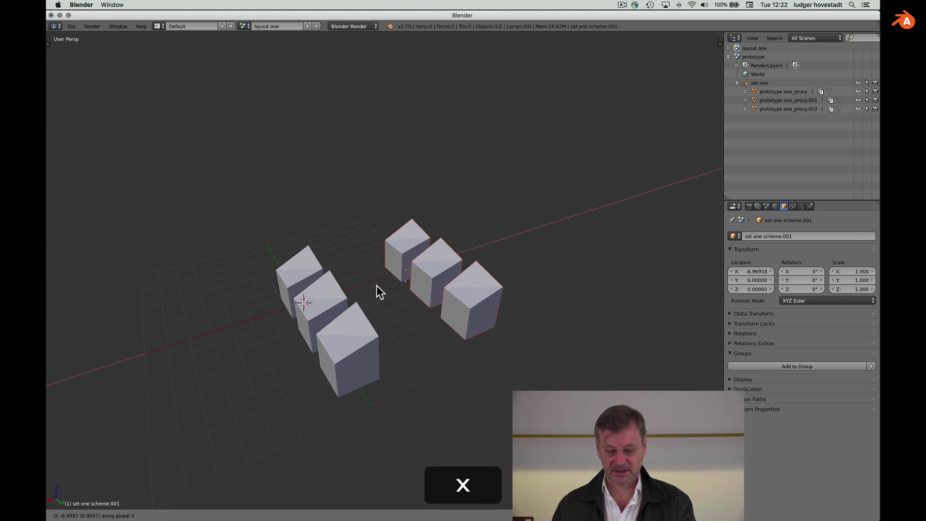
key("ctrl")
left_click(378, 287)
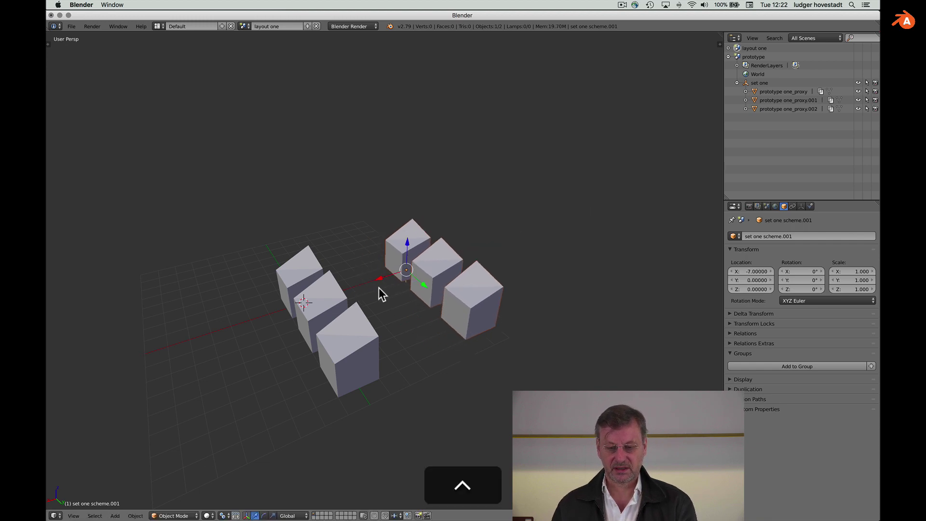
- Set the layout one scene's render engine to Cycles Render
left_click(370, 26)
left_click(365, 54)
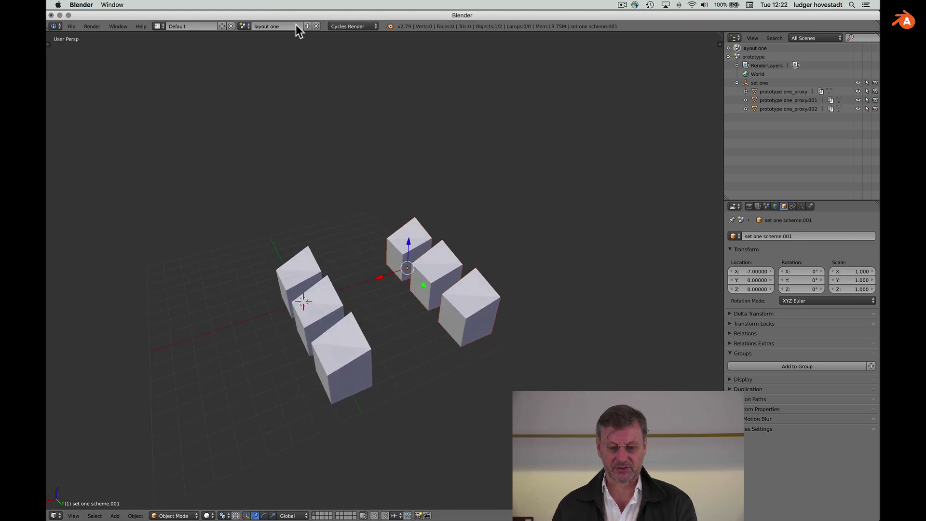
- Switch to the prototype scene and move the front house, prototype one_proxy.002, along the X axis to X 1 m
left_click(248, 27)
left_click(254, 46)
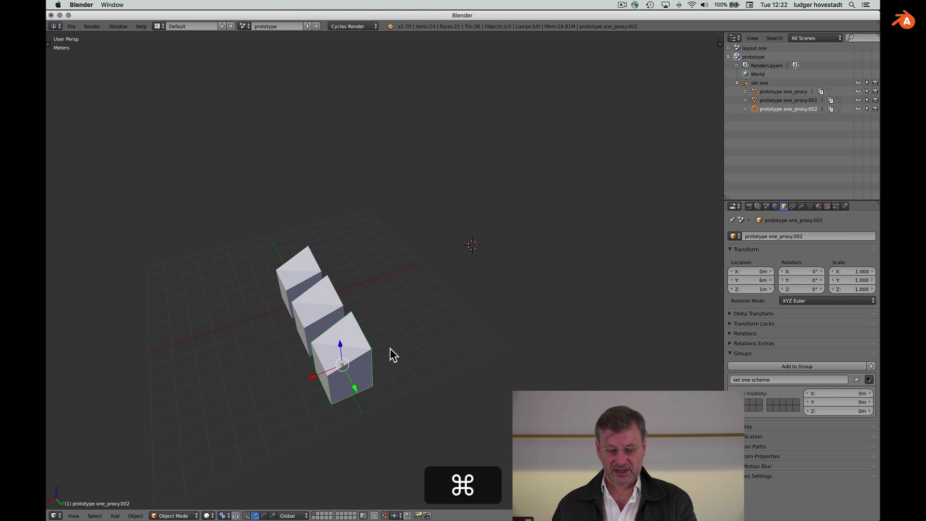
key("super+a")
right_click(362, 356)
left_click_drag(311, 379, 284, 388)
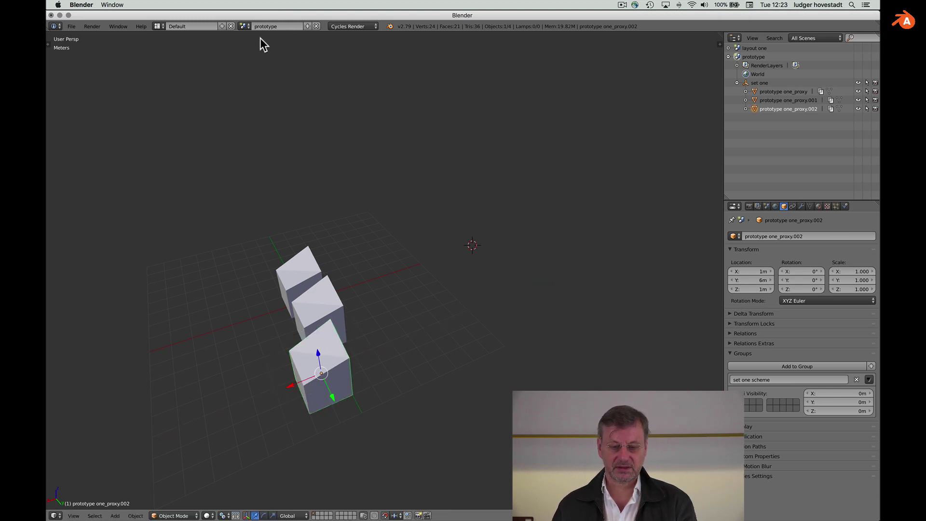
- Return to the layout one scene and move the duplicated group instance along the X axis to X -8
left_click(244, 26)
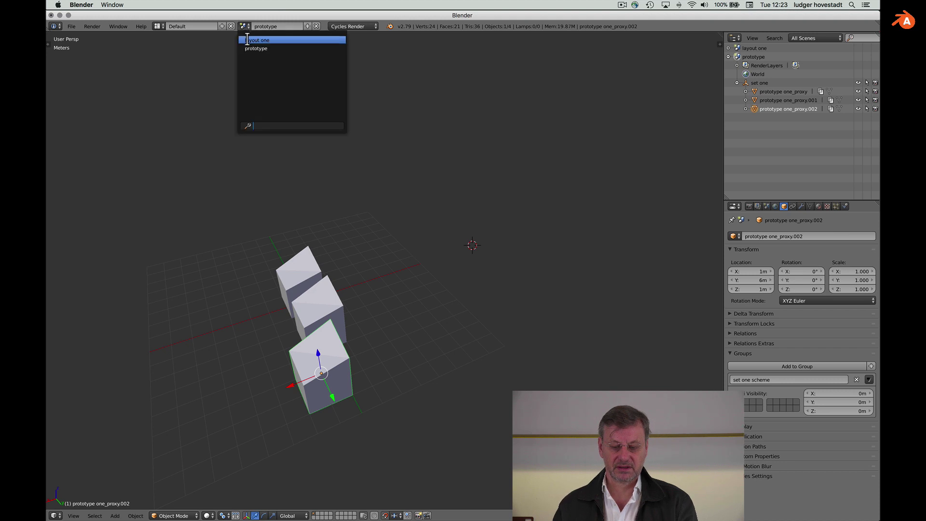
left_click(247, 40)
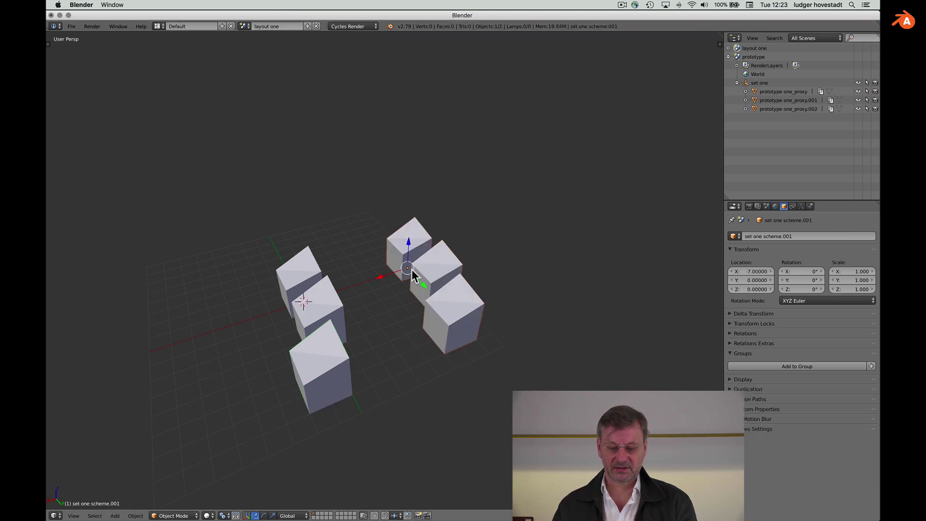
scroll(487, 261, "up", 5)
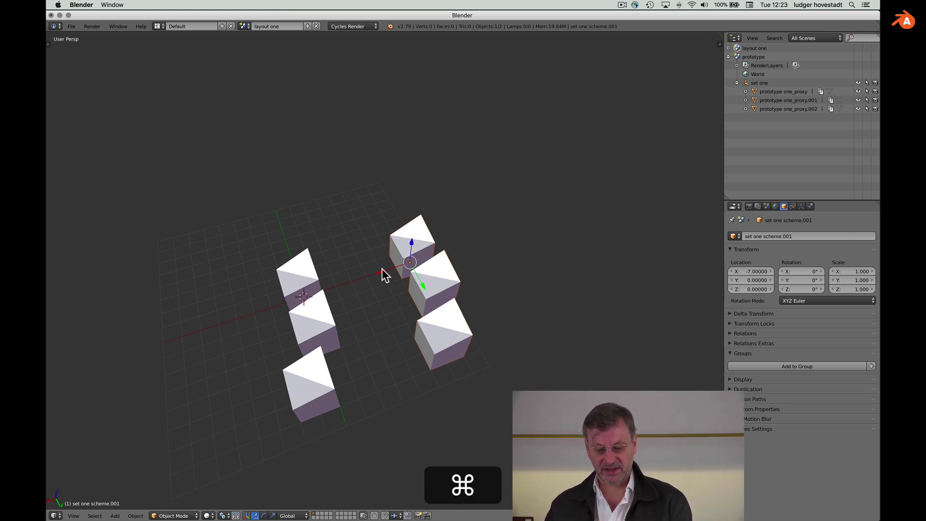
mouse_move(380, 273)
left_mouse_down()
mouse_move(424, 263)
mouse_move(378, 276)
mouse_move(415, 277)
mouse_move(384, 278)
left_mouse_up()
- Examine the two instanced rows of houses in the layout one scene from several sides
scroll(385, 280, "down", 5)
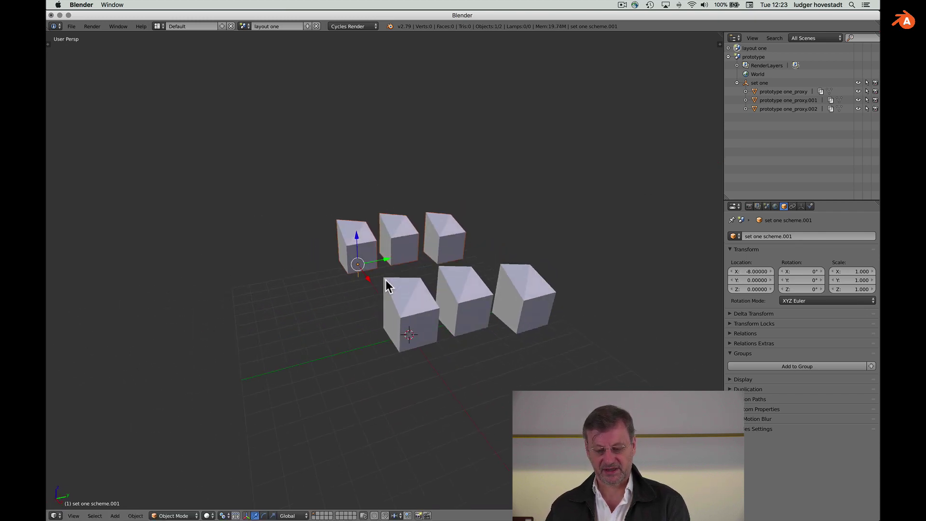
middle_click_drag(386, 280, 439, 313)
scroll(438, 313, "right", 5)
scroll(438, 313, "left", 3)
scroll(438, 313, "up", 2)
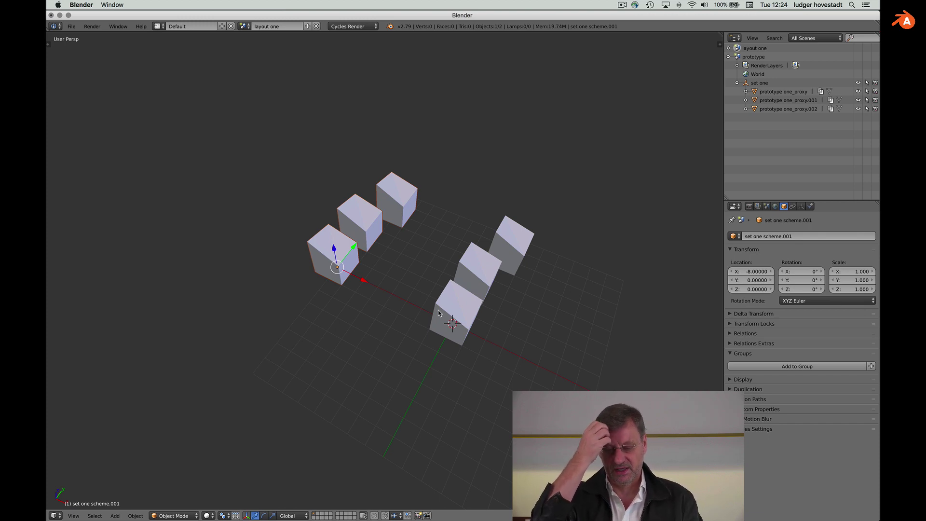
scroll(438, 313, "down", 4)
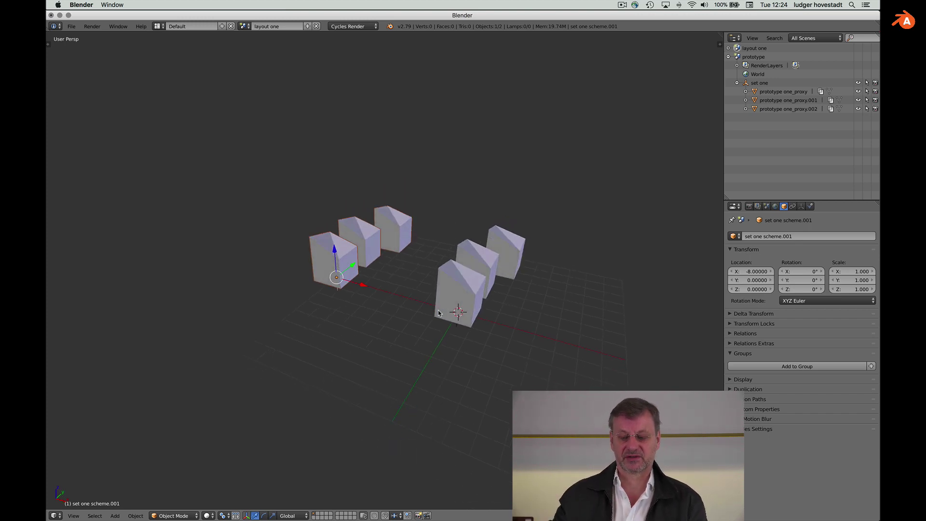
scroll(438, 313, "left", 6)
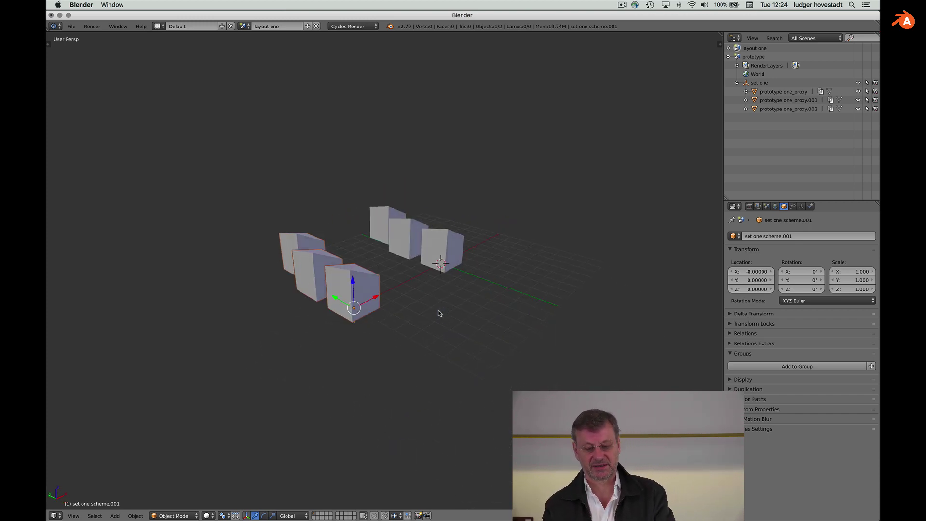
scroll(438, 312, "down", 2)
scroll(438, 313, "left", 4)
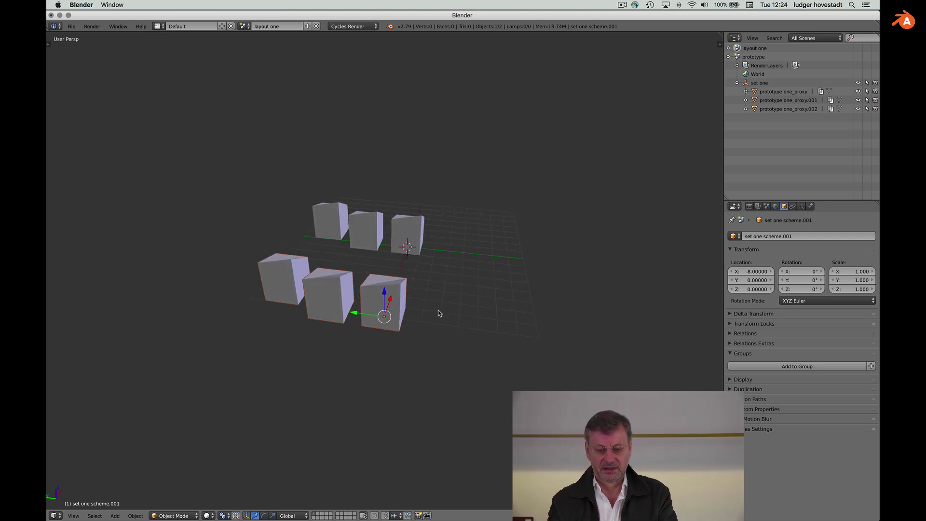
scroll(438, 313, "right", 3)
scroll(438, 312, "left", 4)
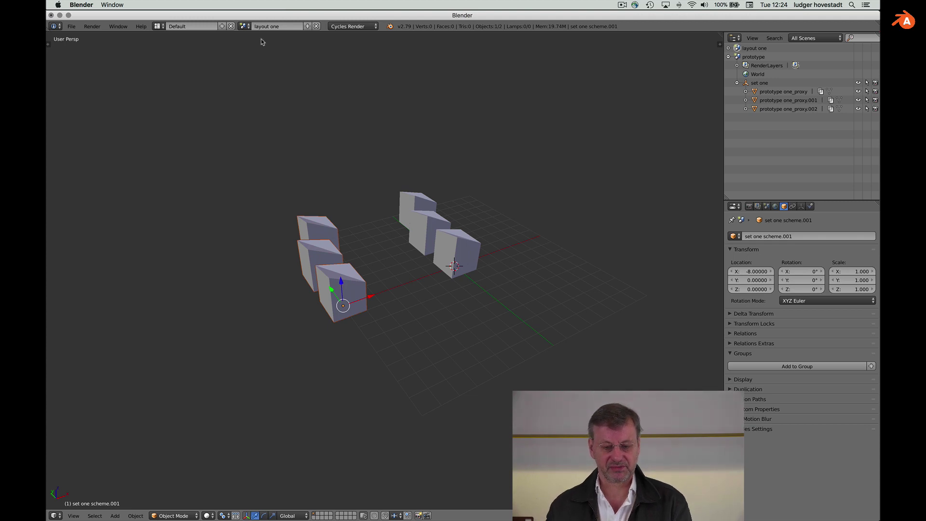
- Switch to the prototype scene and link the object prototype three from the A32.blend library
left_click(243, 26)
left_click(249, 48)
scroll(352, 221, "left", 5)
scroll(352, 221, "left", 10)
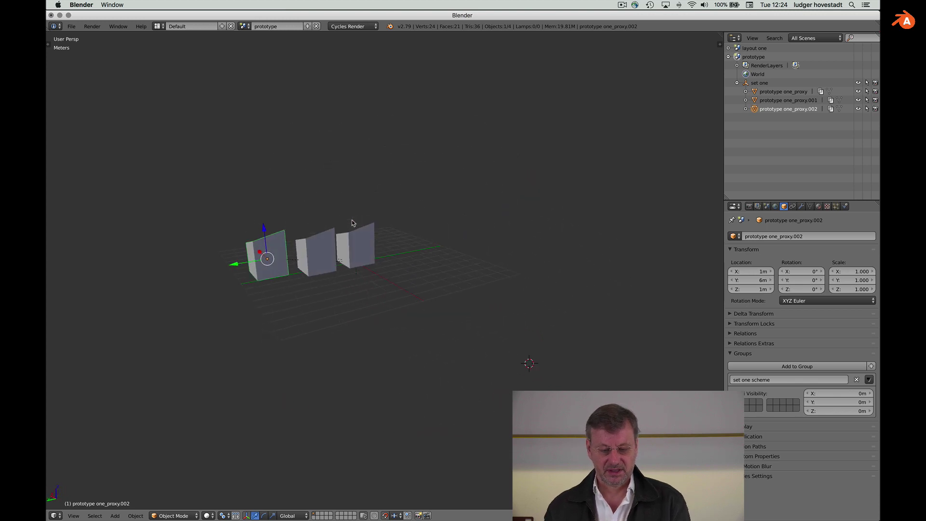
scroll(352, 222, "left", 3)
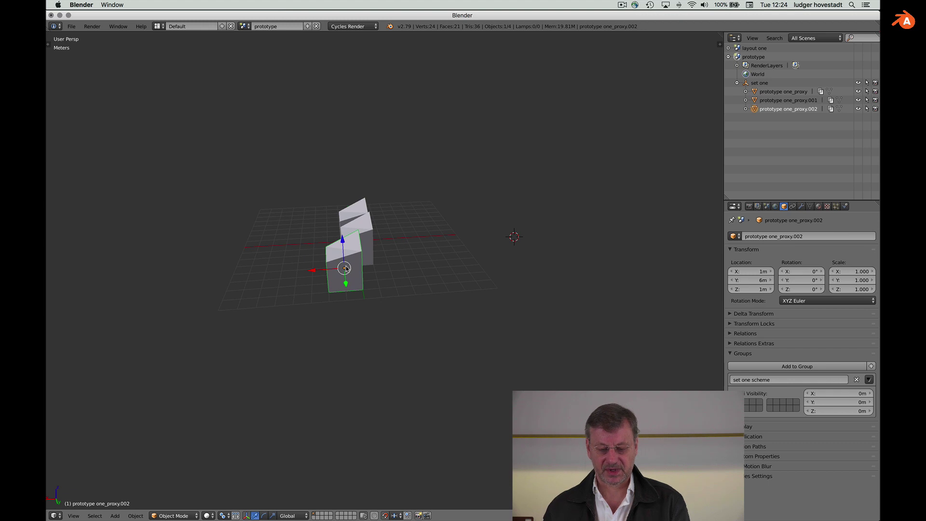
scroll(345, 268, "left", 4)
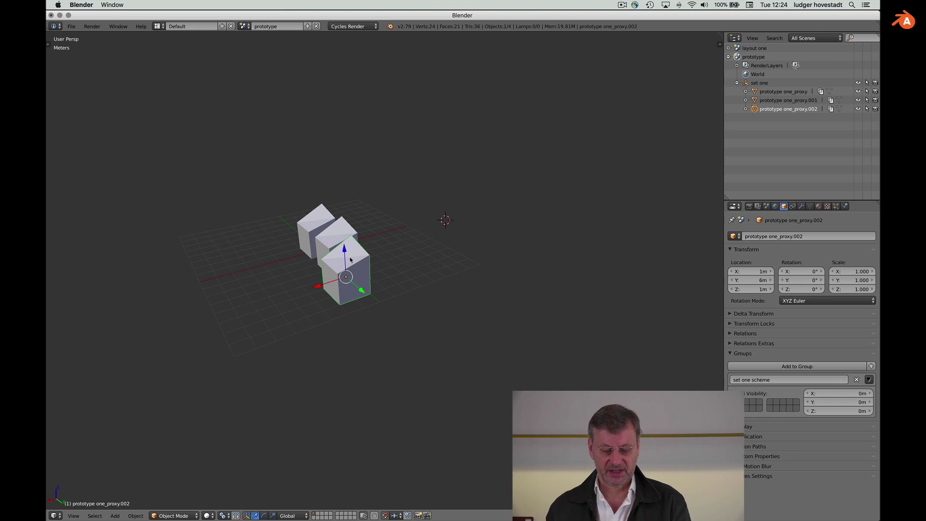
left_click(71, 26)
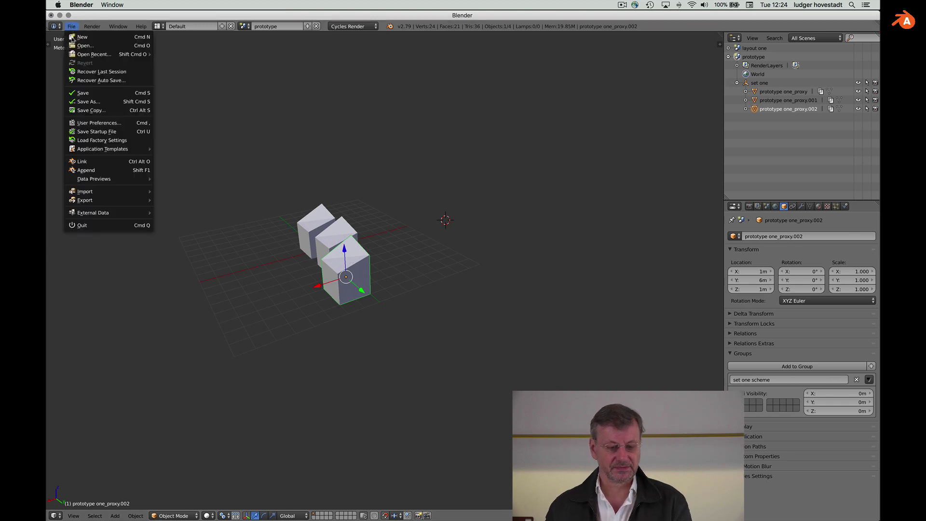
left_click(87, 162)
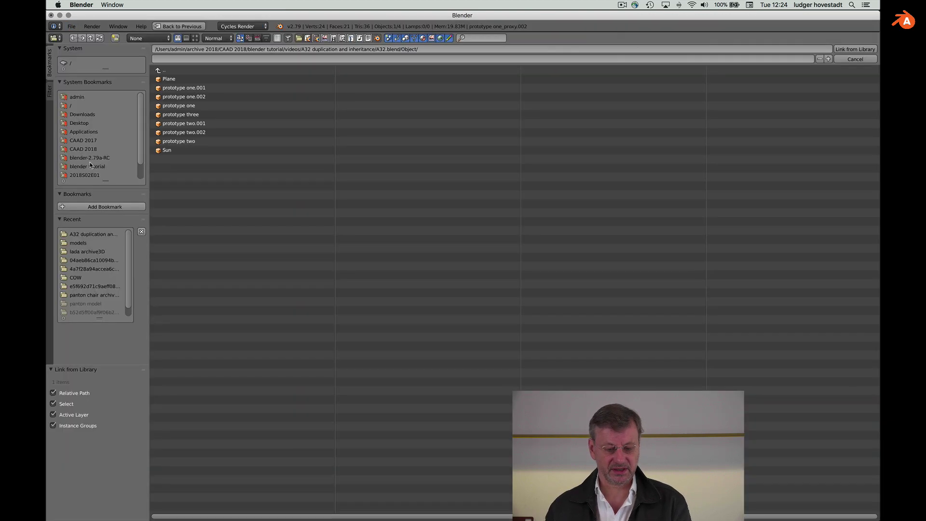
double_click(199, 115)
scroll(424, 255, "right", 5)
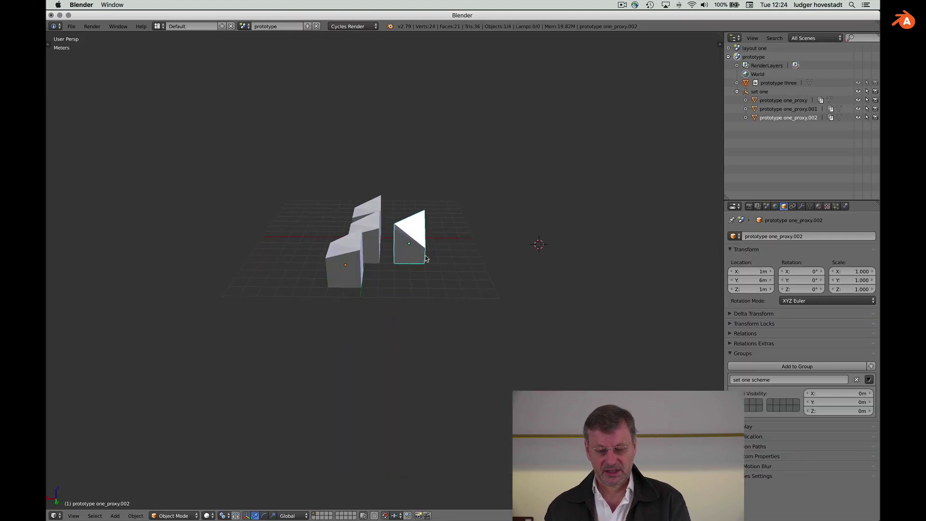
scroll(389, 270, "right", 5)
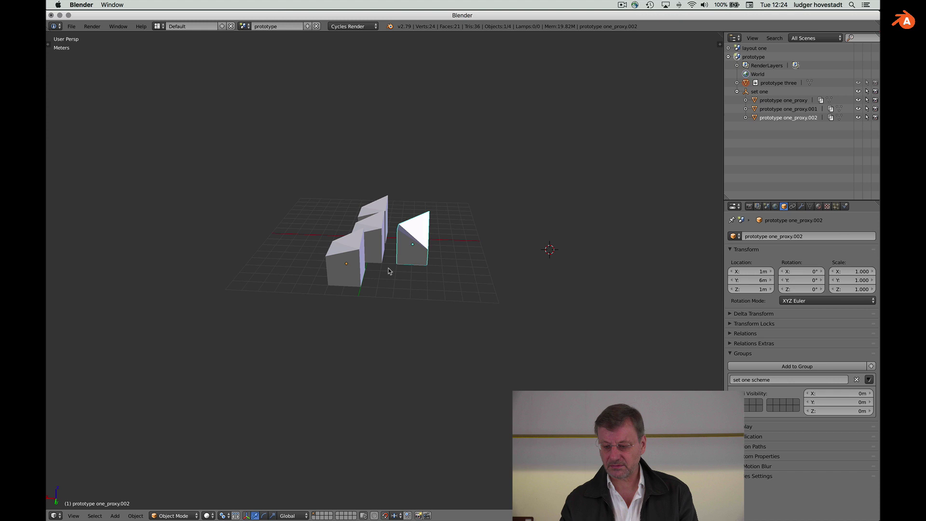
- Compare the mesh data of the front house, prototype one_proxy.002, and prototype three, and check prototype three's object properties
left_click(810, 206)
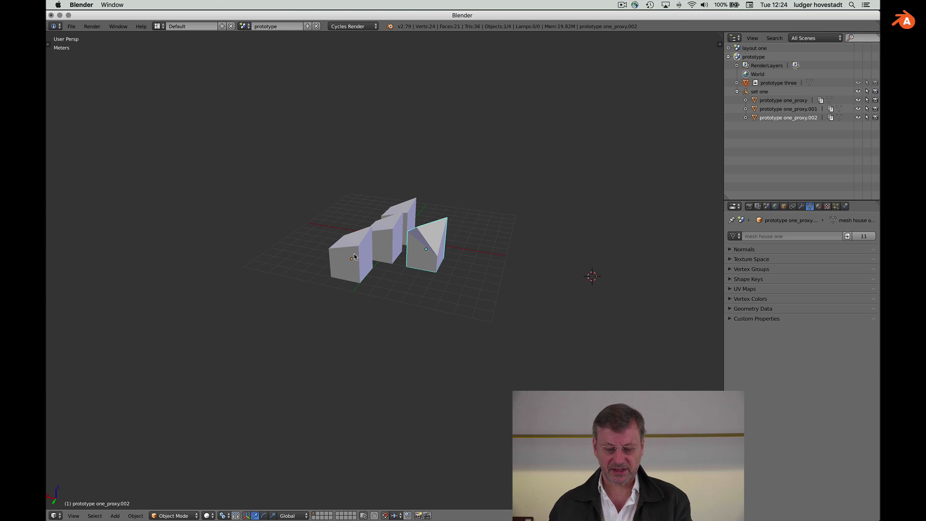
right_click(353, 256)
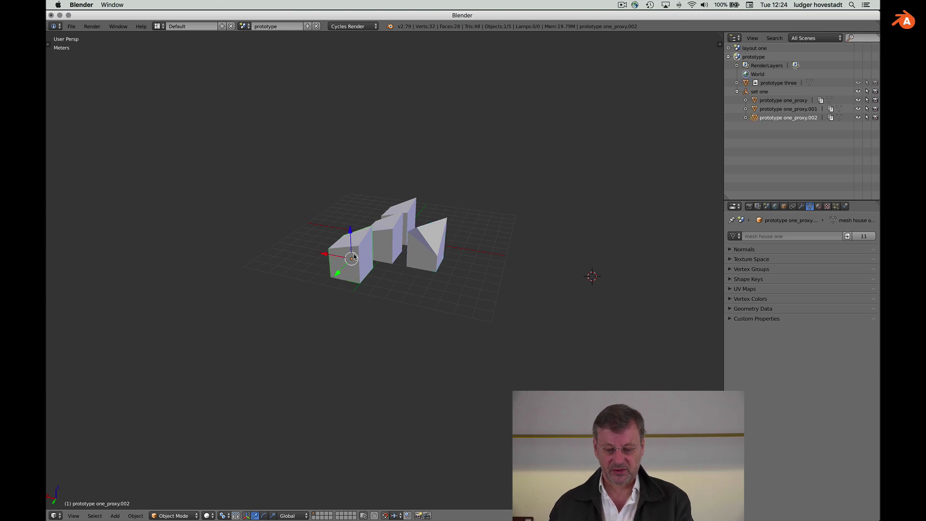
right_click(432, 247)
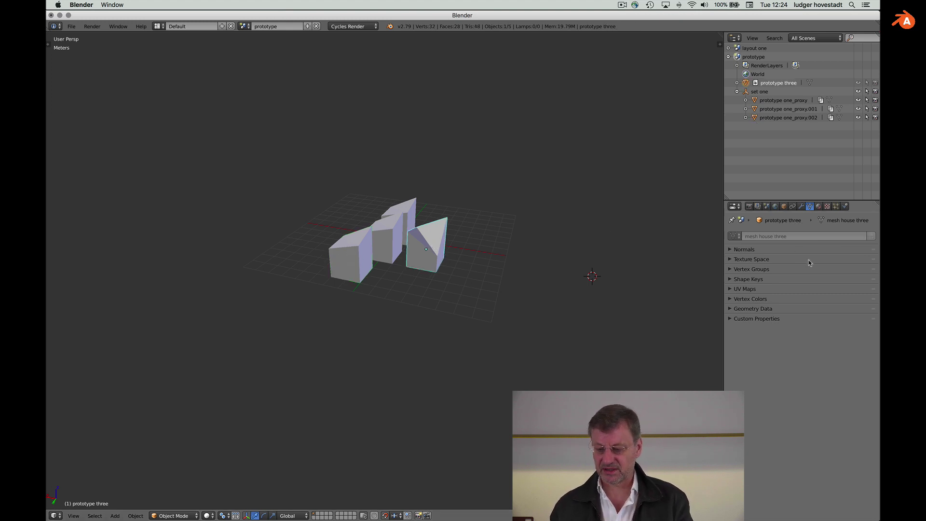
left_click(784, 206)
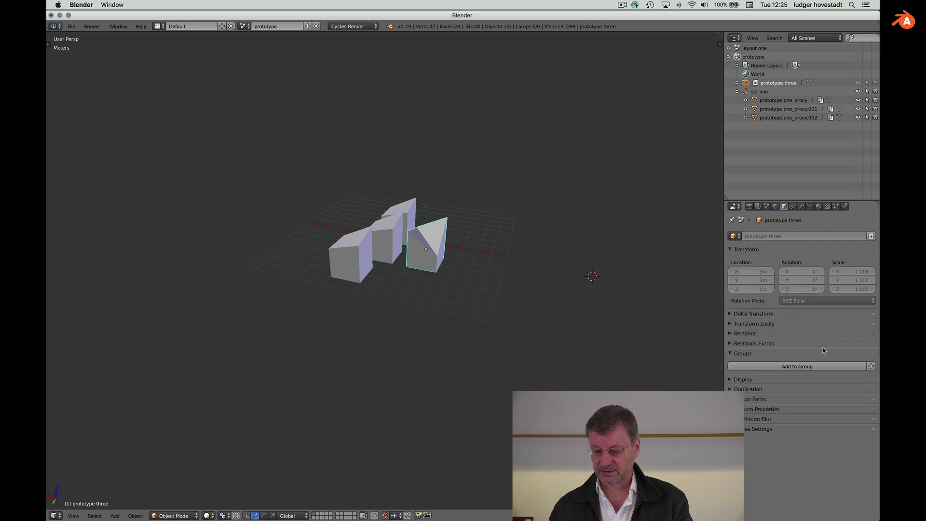
- Replace the mesh of the front house, prototype one_proxy.002, with mesh house three
right_click(350, 250)
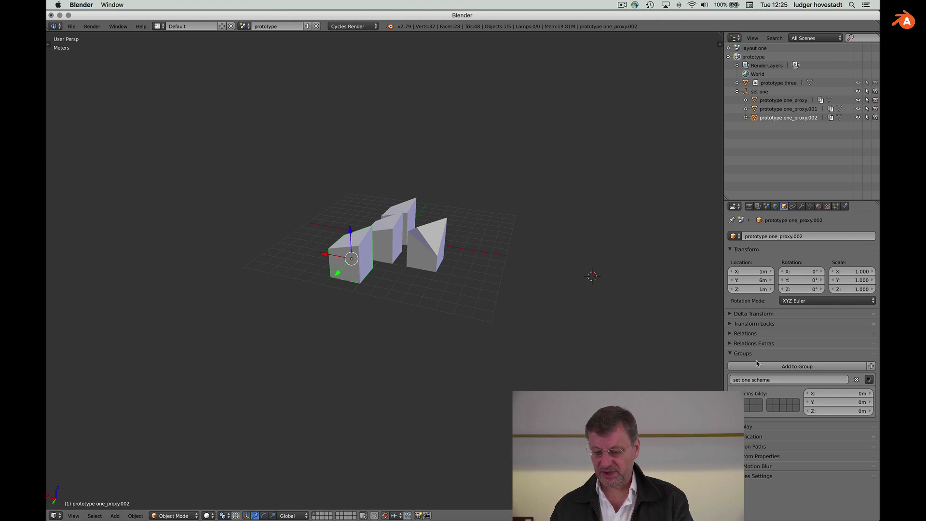
left_click(730, 334)
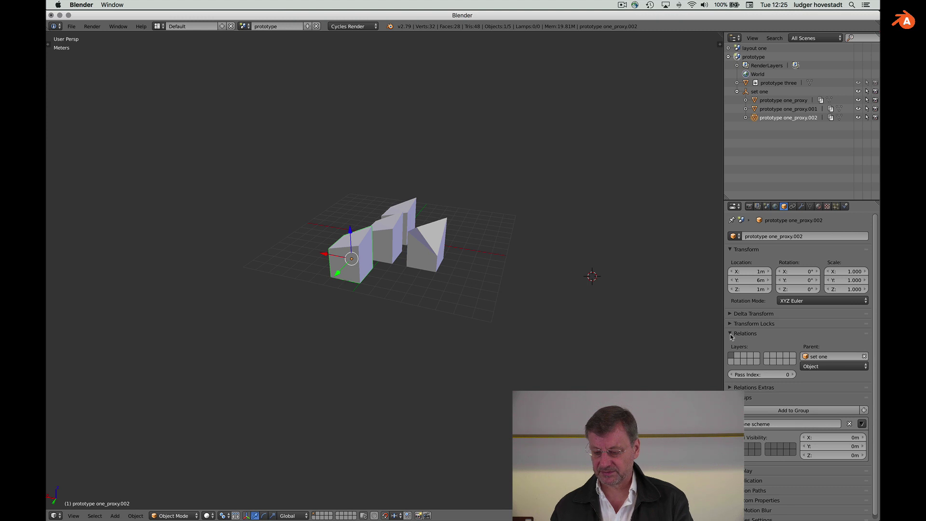
left_click(731, 334)
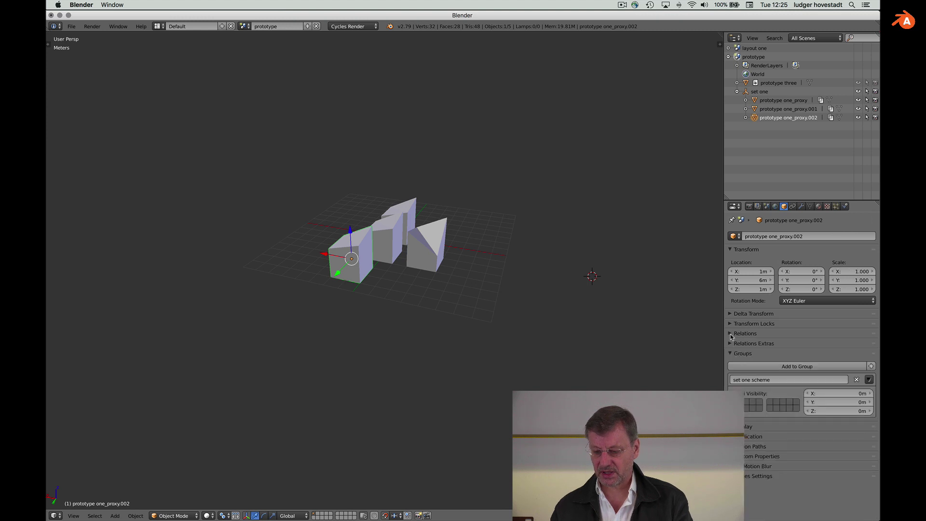
left_click(810, 206)
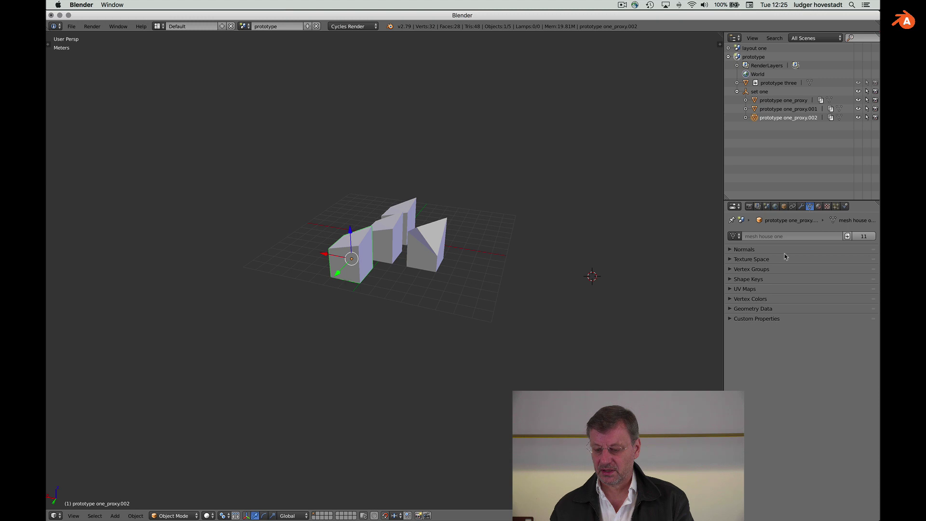
left_click(735, 236)
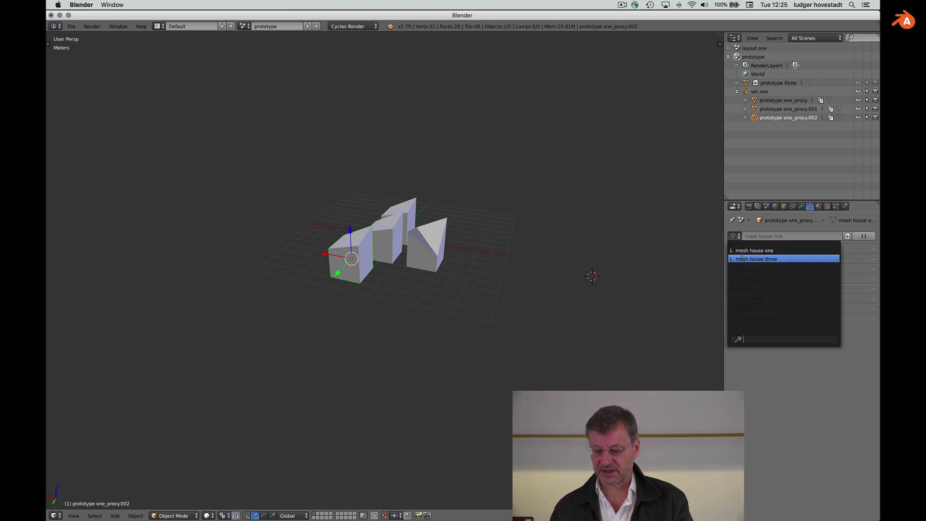
left_click(744, 260)
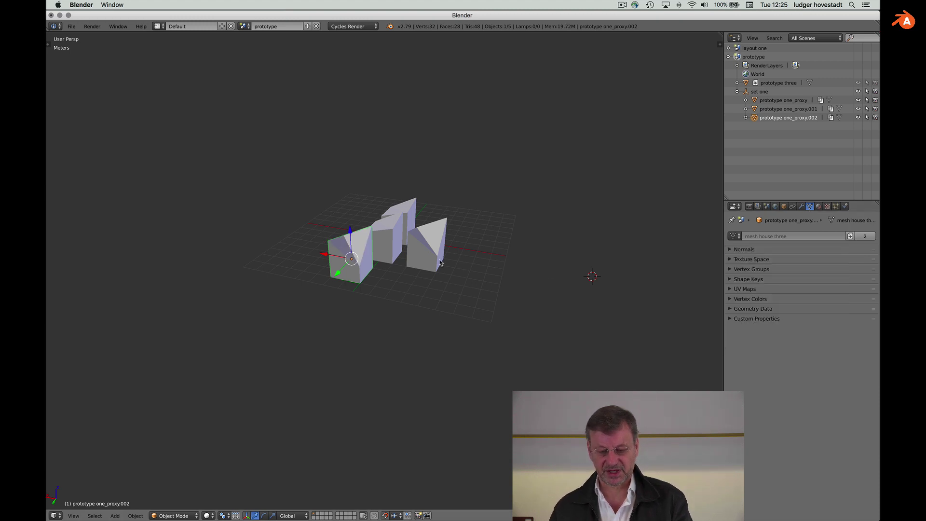
scroll(422, 270, "left", 5)
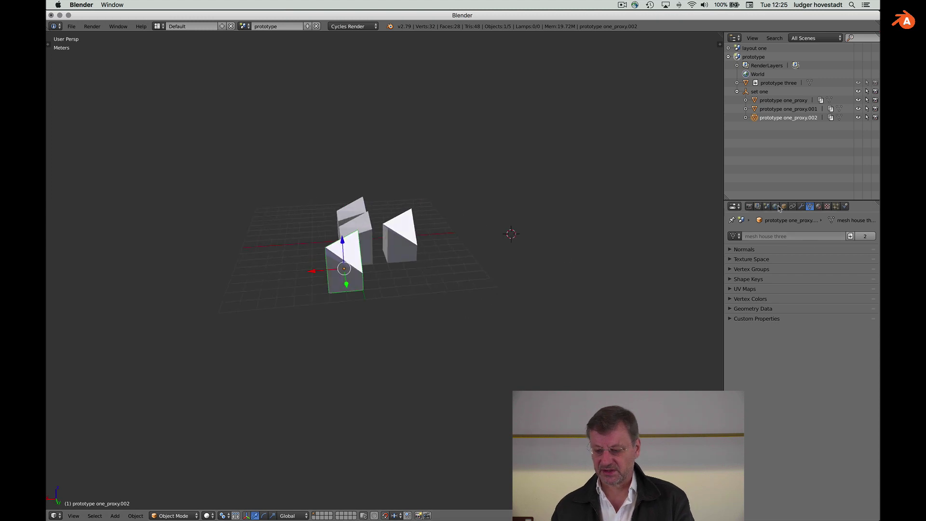
- Delete the linked prototype three object from the prototype scene
right_click(408, 244)
key("x")
left_click(409, 242)
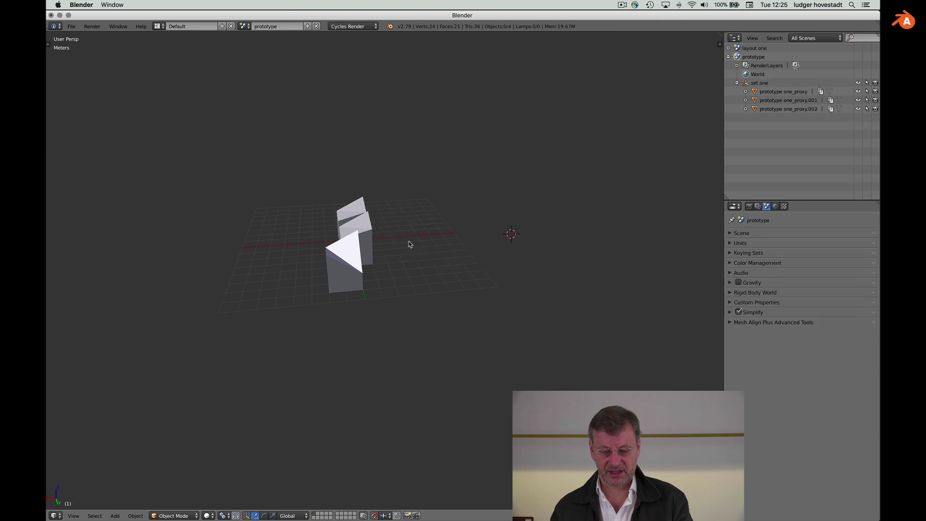
- Inspect the front house, prototype one_proxy.002, and expand its outliner entry to check its proxy source and mesh
scroll(348, 263, "left", 5)
middle_click_drag(348, 265, 350, 266)
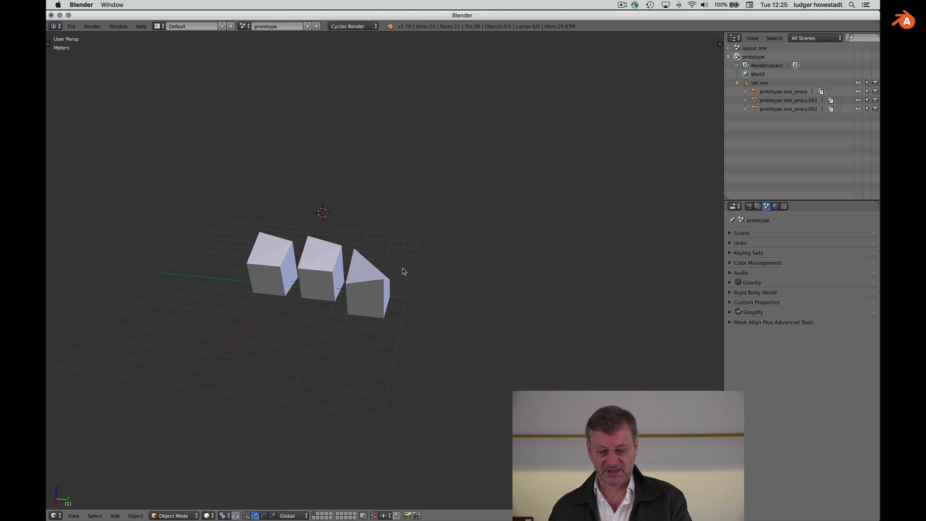
right_click(380, 284)
left_click(745, 109)
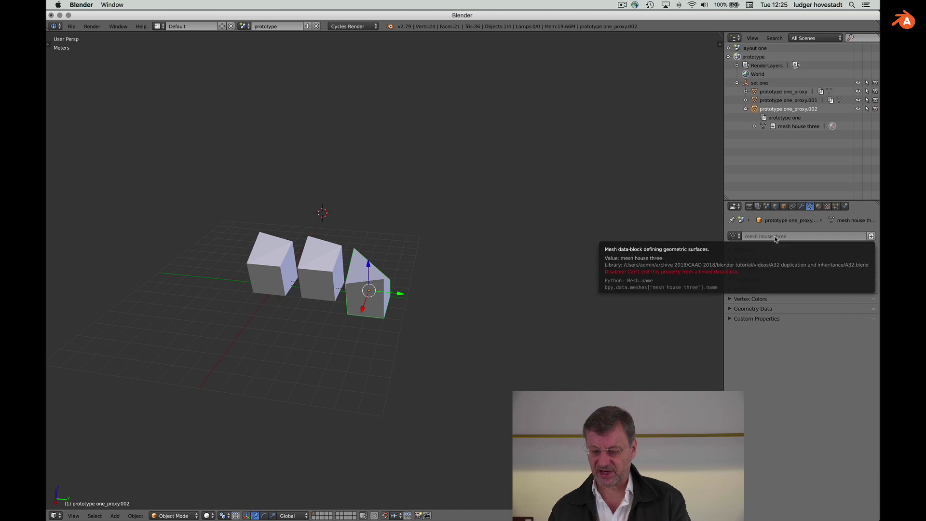
scroll(435, 294, "right", 8)
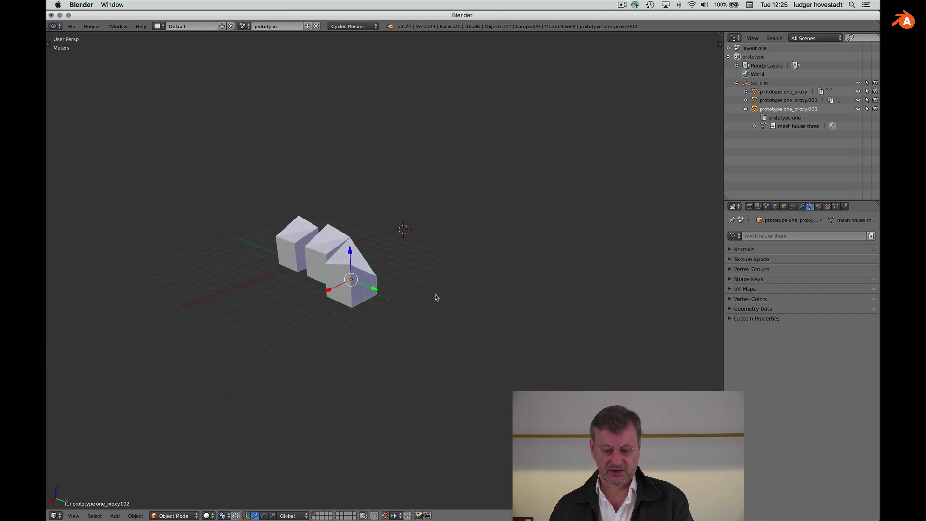
- Switch to the layout one scene and examine both instanced rows for the front house's replaced mesh
left_click(245, 26)
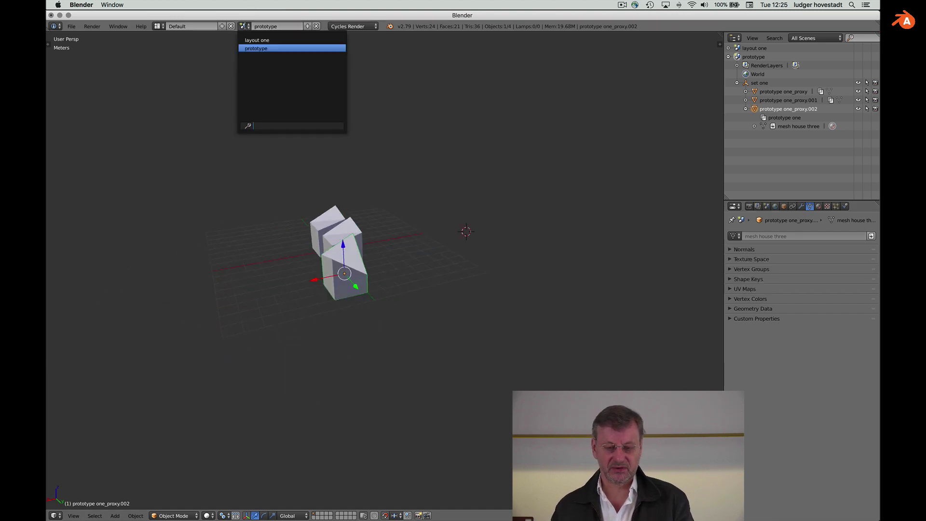
left_click(246, 40)
scroll(400, 163, "right", 8)
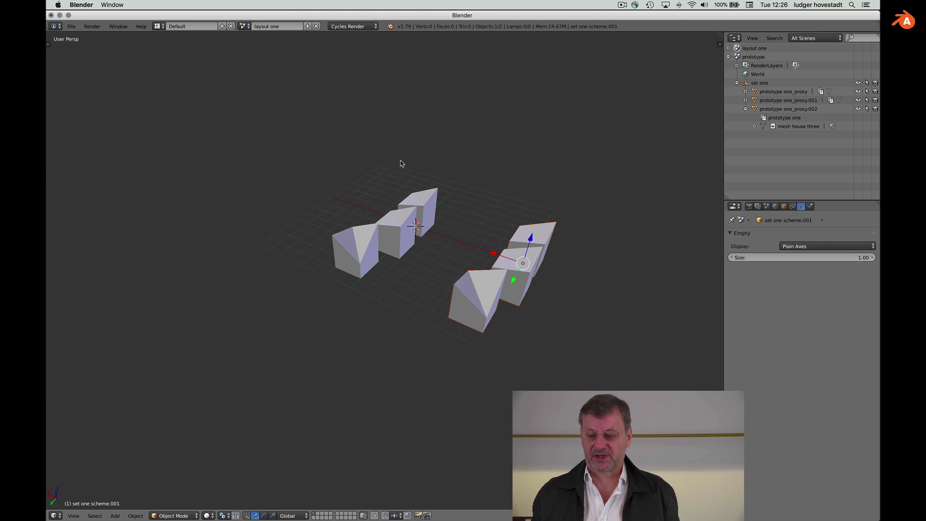
scroll(523, 190, "down", 4)
scroll(522, 190, "up", 1)
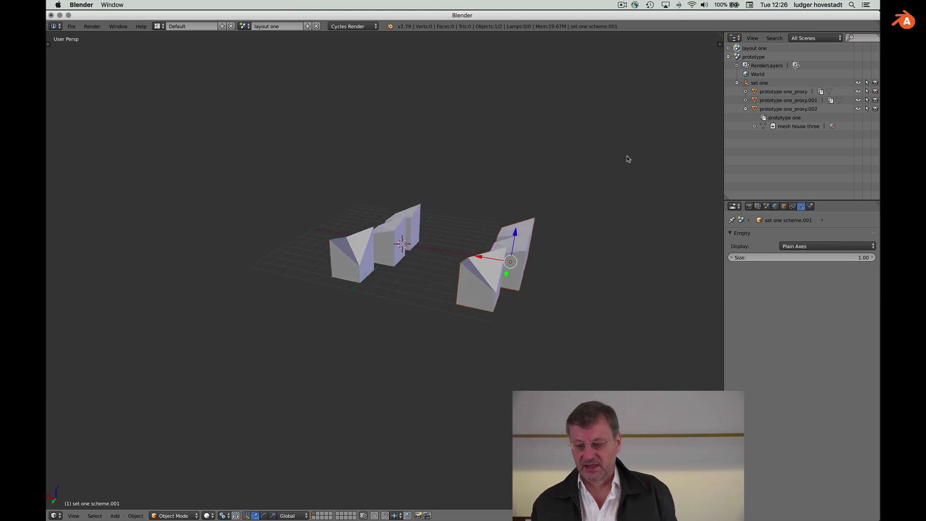
- Limit the outliner to the current scene and check the set one scheme entry
left_click(813, 41)
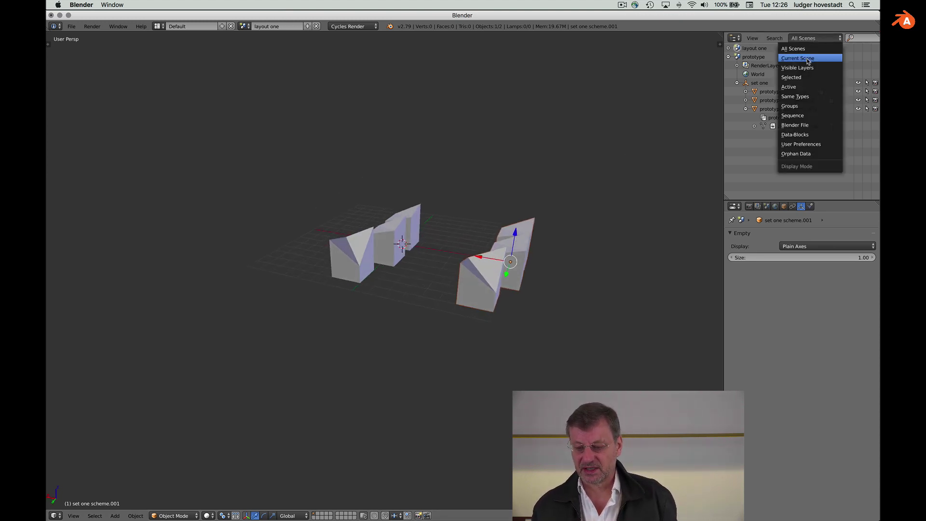
left_click(808, 62)
left_click(729, 57)
left_click(729, 57)
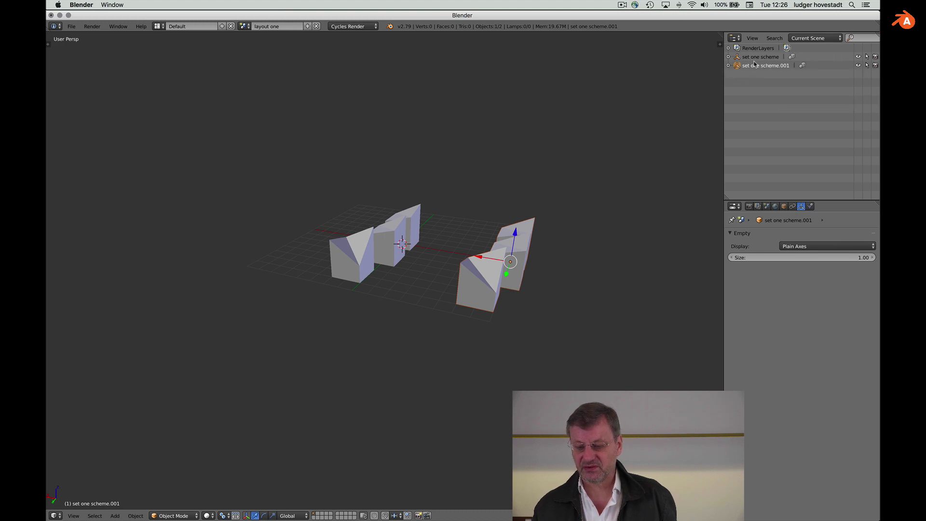
- Switch to the prototype scene to review its object hierarchy and collapse the prototype one_proxy.002 entry
left_click(244, 26)
left_click(256, 48)
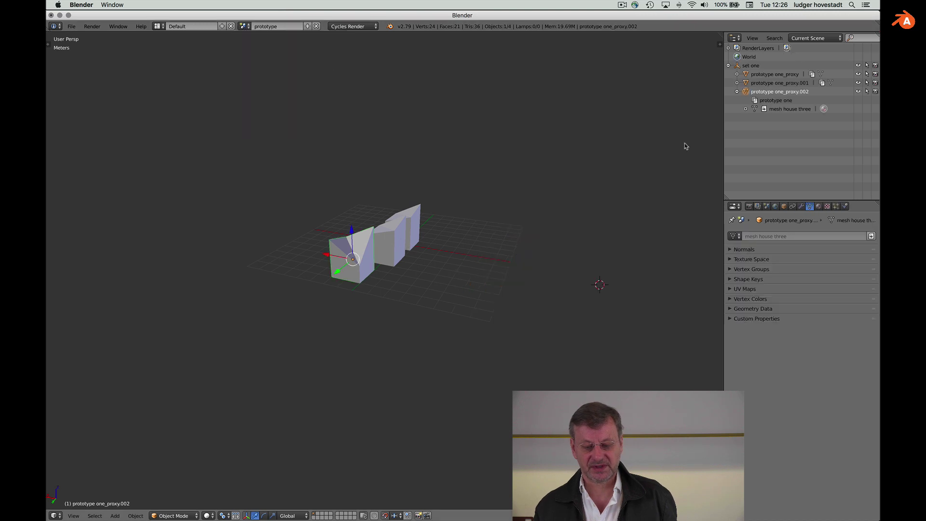
left_click(736, 91)
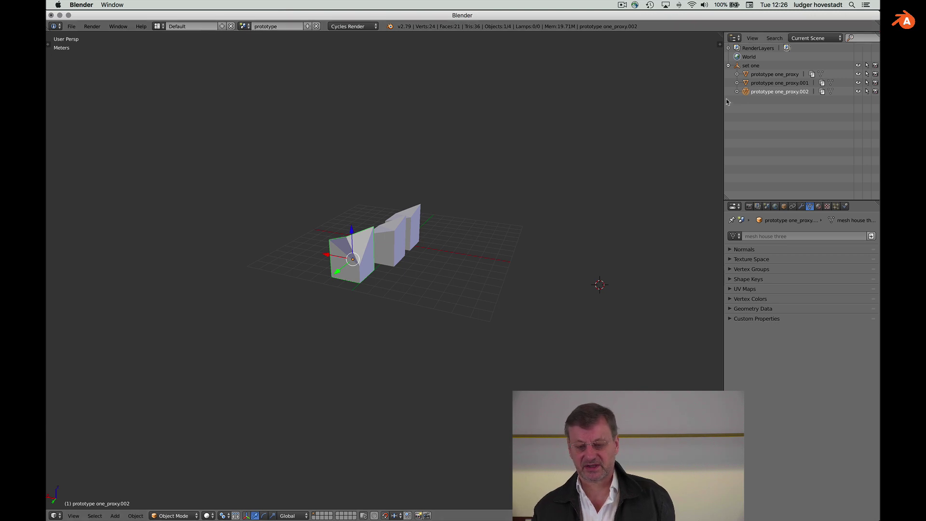
- Return to the layout one scene and inspect which group the set one scheme instance refers to
left_click(244, 26)
left_click(251, 43)
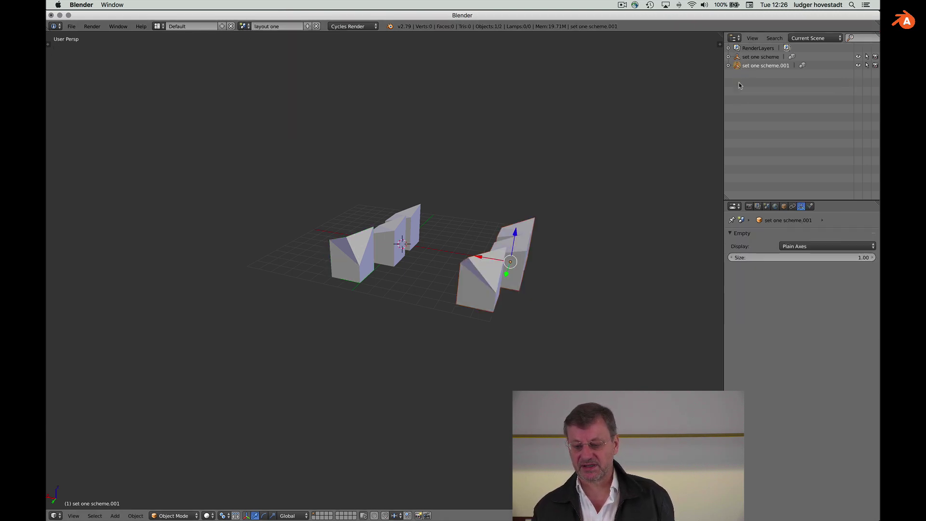
left_click(729, 57)
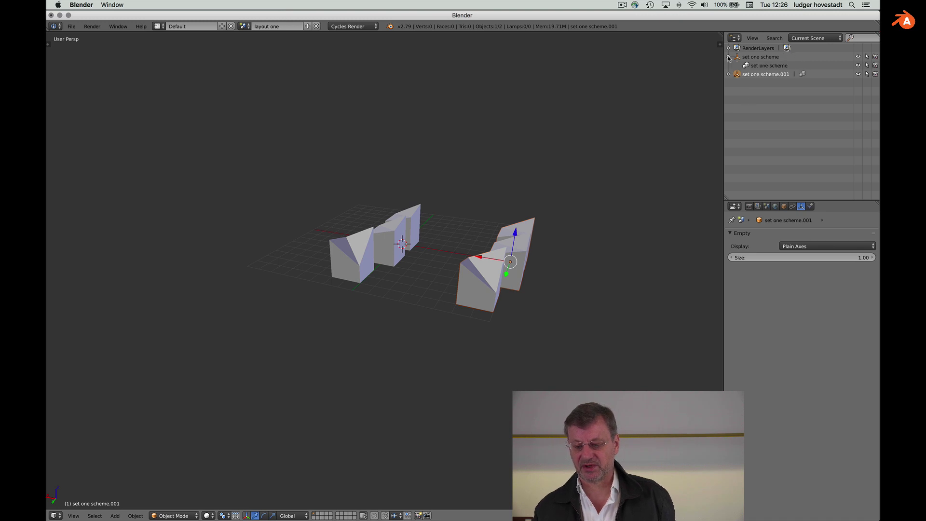
left_click(761, 68)
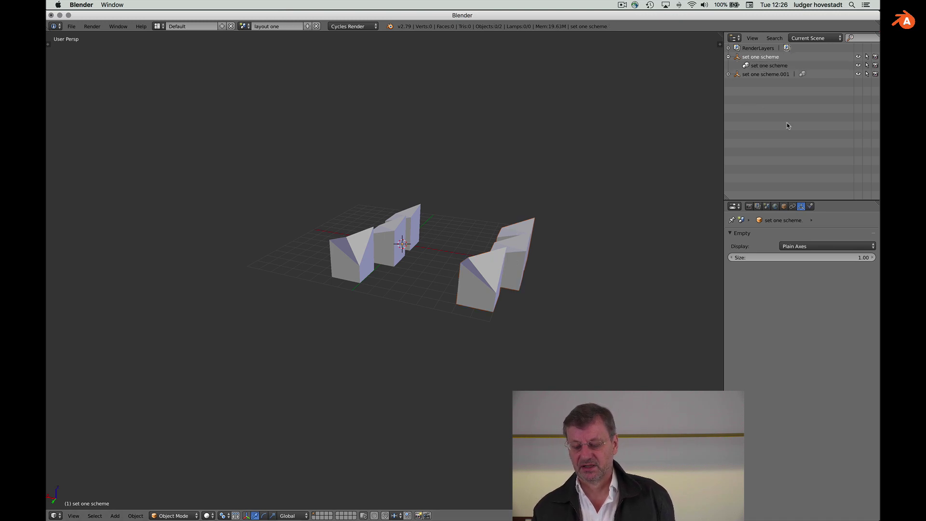
left_click(728, 56)
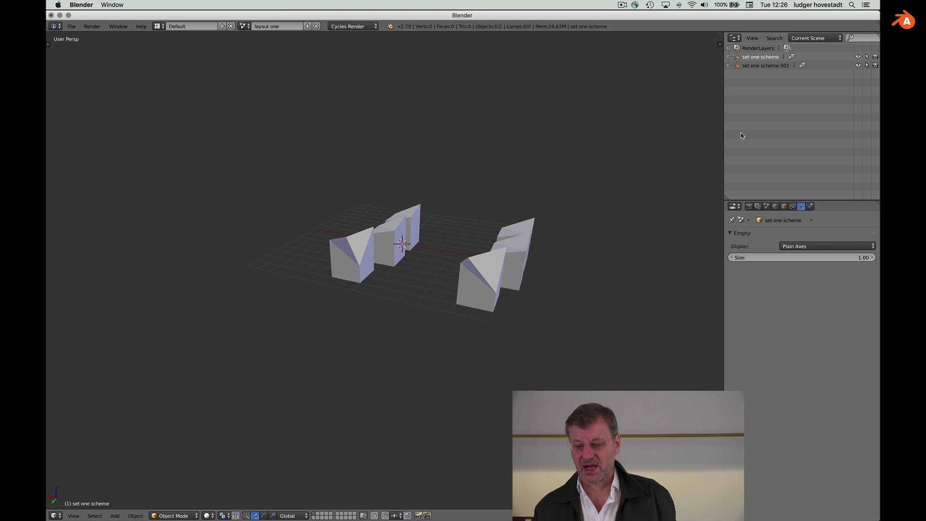